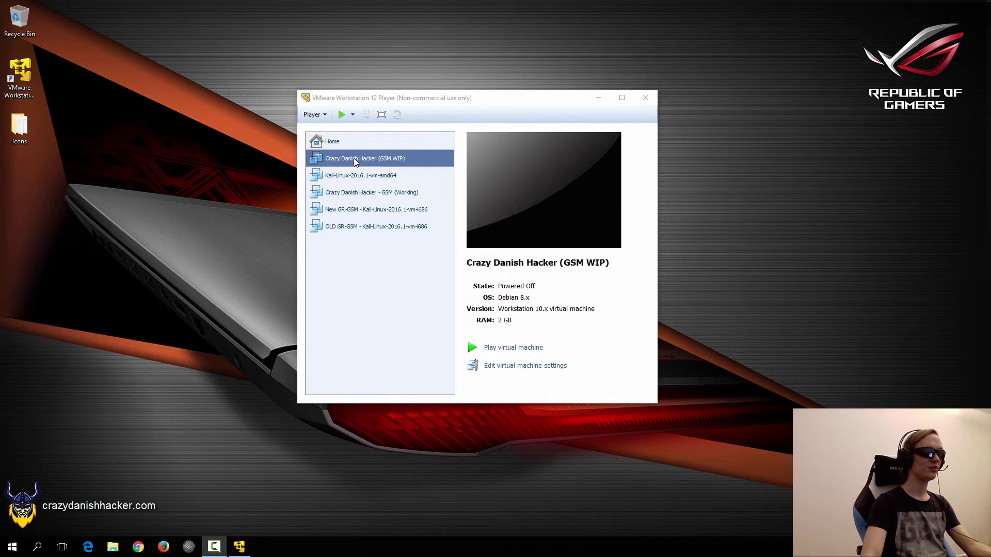
- Power on the Crazy Danish Hacker (GSM WIP) machine and register it as copied
left_click(340, 115)
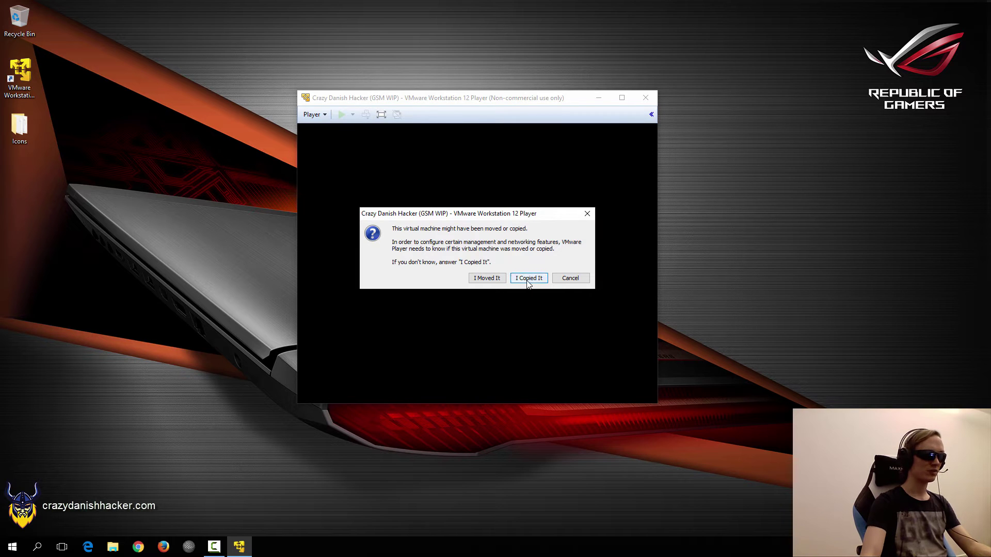
left_click(529, 278)
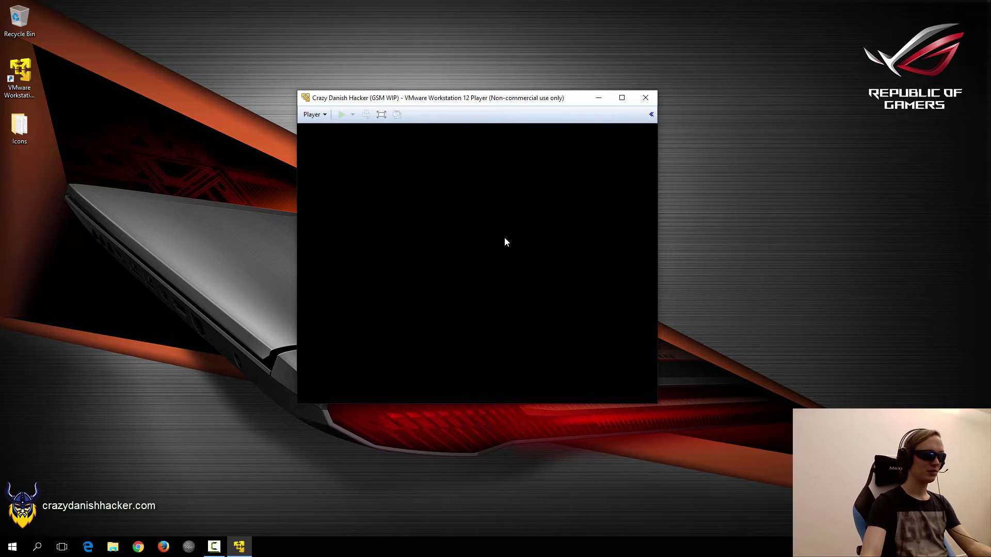
left_click_drag(490, 97, 481, 66)
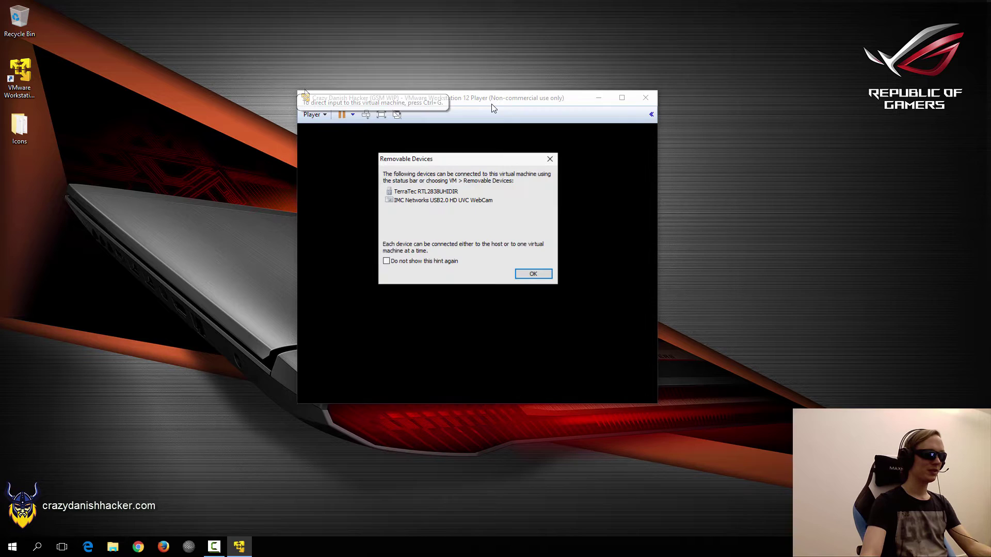
- Acknowledge the removable devices notice and postpone the VMware Tools update
left_click(525, 274)
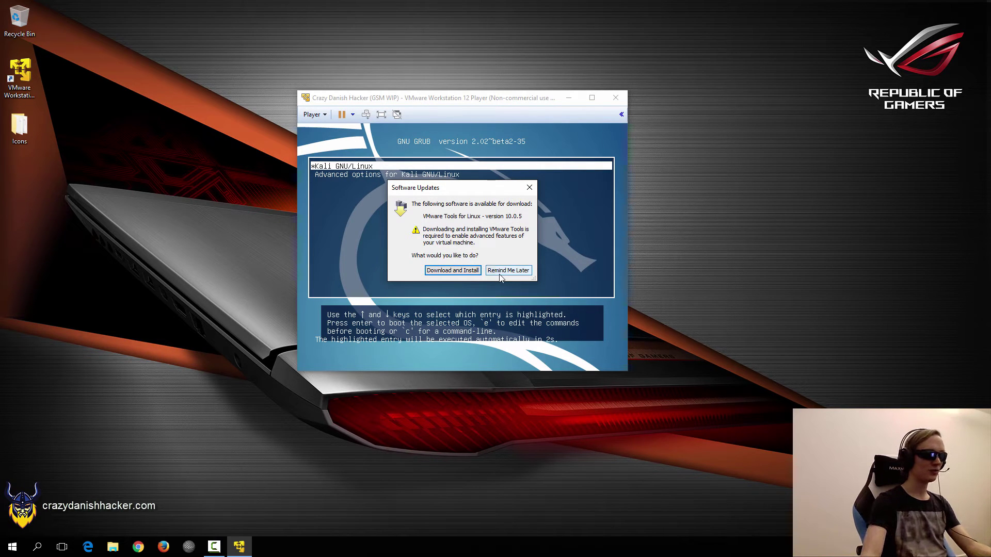
left_click(505, 270)
left_click(448, 232)
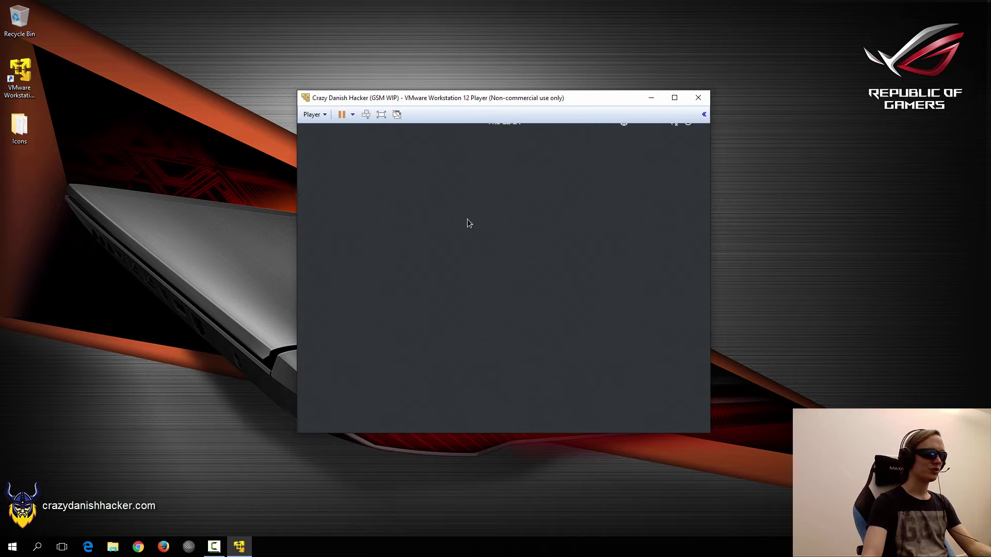
- Sign in at the GDM login as root with the account password
type("root")
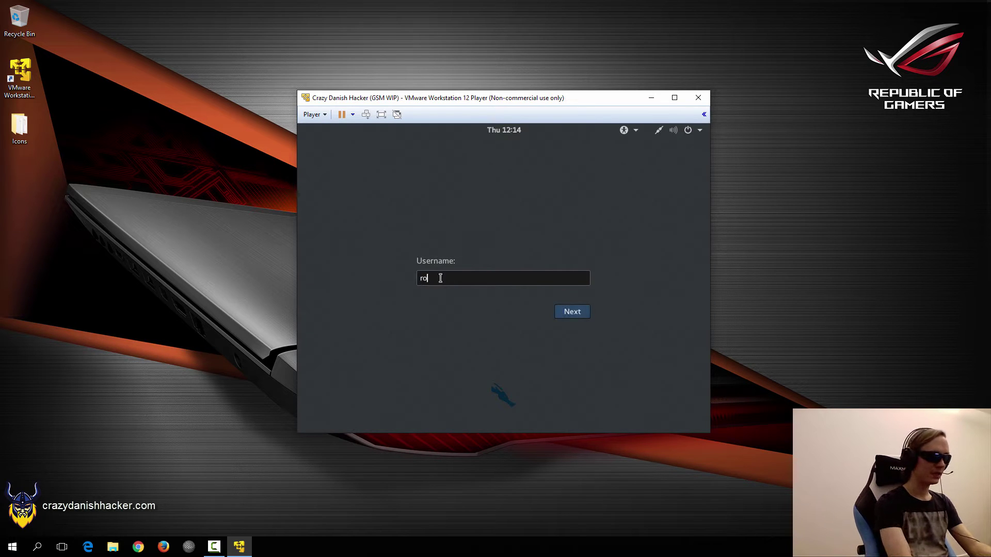
key("Return")
type("toor")
key("Return")
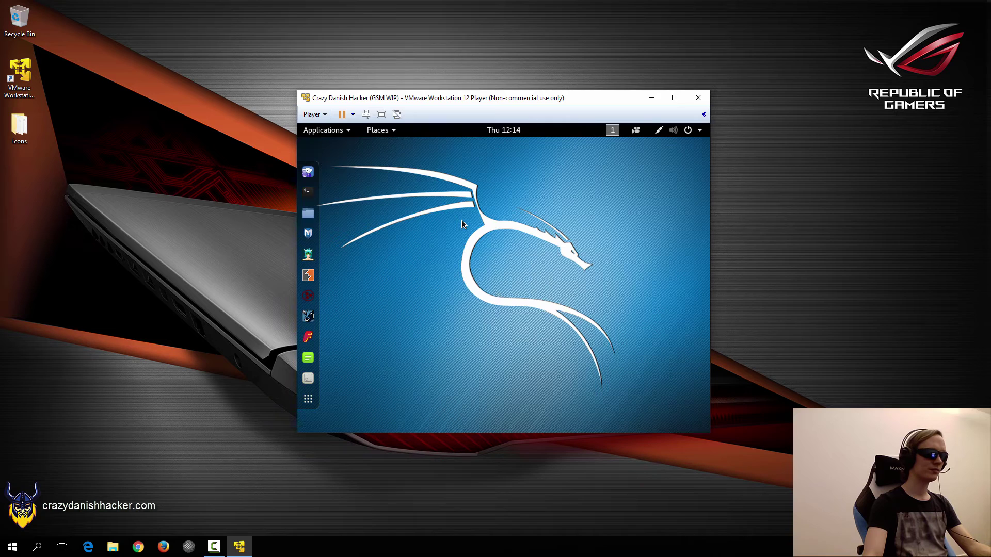
- Open a terminal from the desktop menu and run ifconfig to check the VM's address
right_click(414, 170)
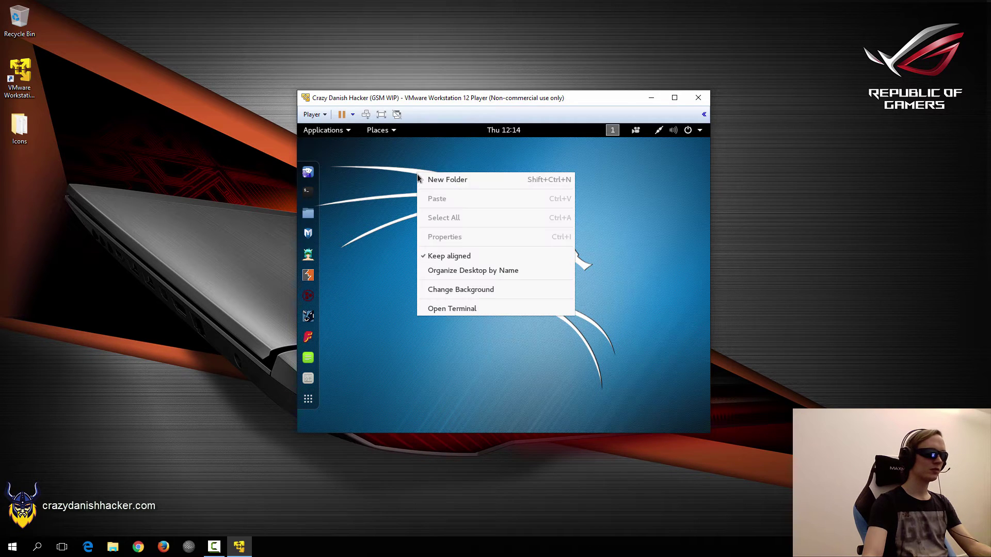
left_click(448, 313)
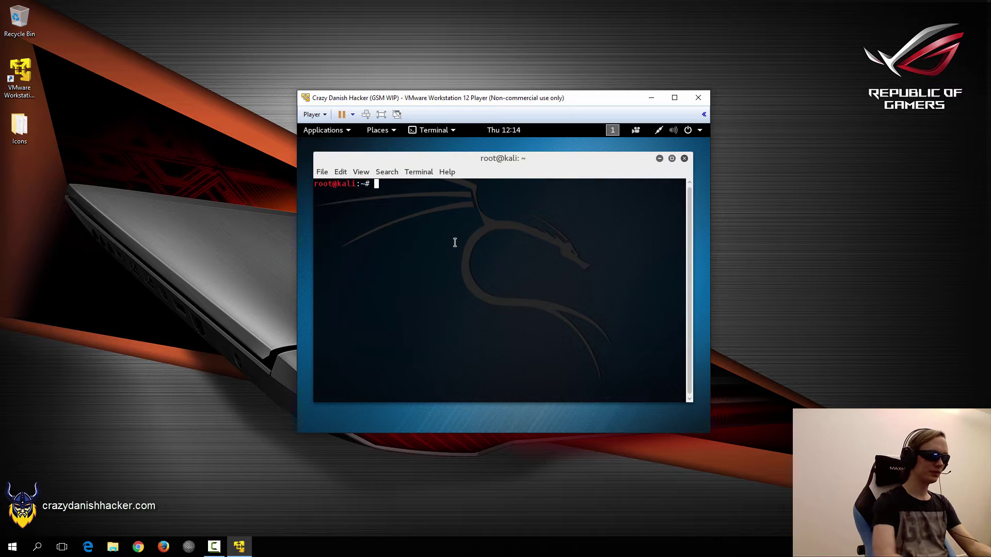
type("ifconfig")
key("Return")
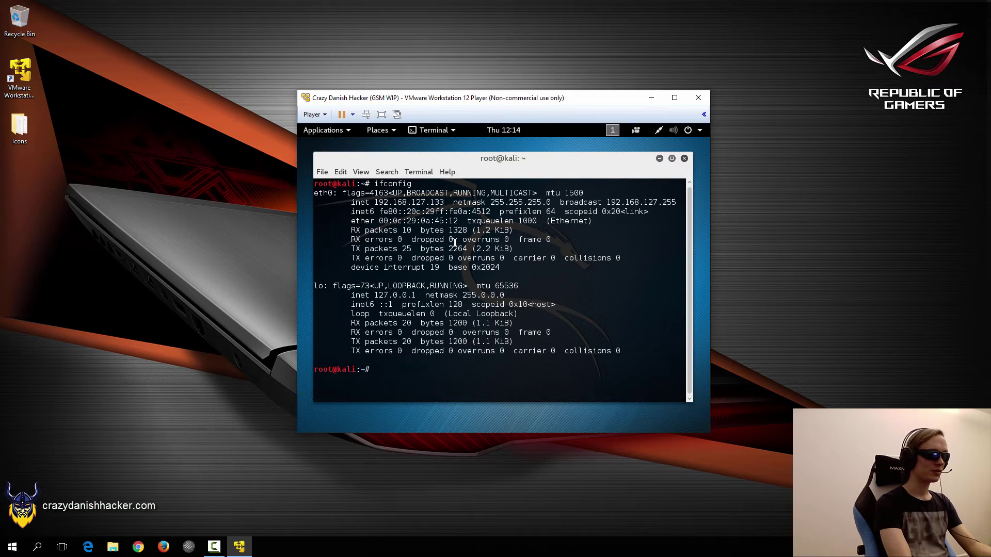
- Ping 8.8.8.8 and stop it with Ctrl+C to confirm connectivity
type("ping 8.8.8.8")
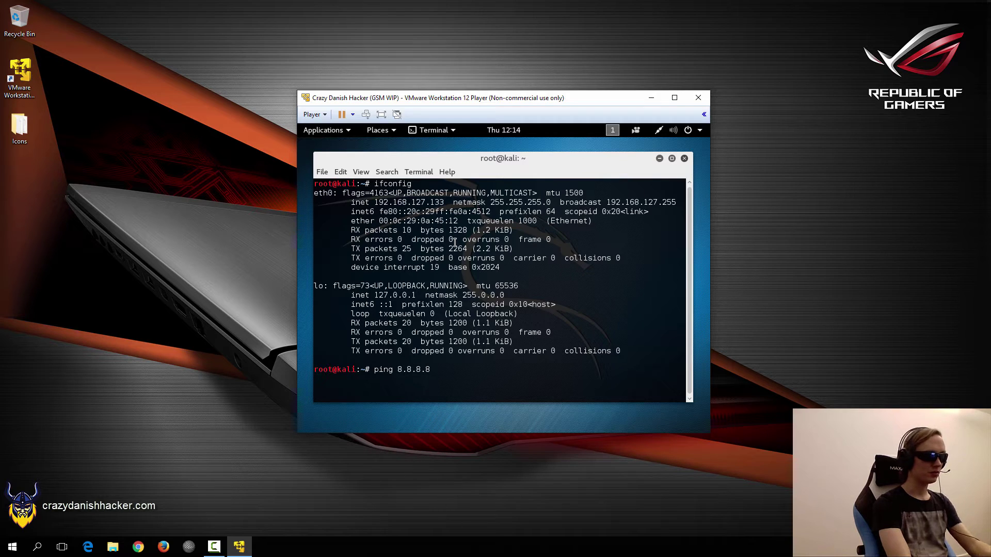
key("Return")
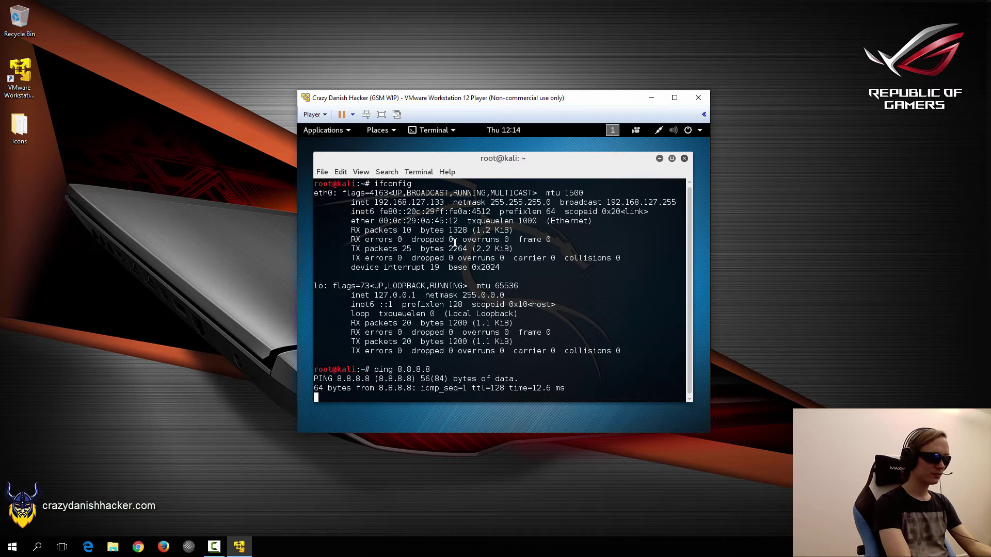
key("ctrl+c")
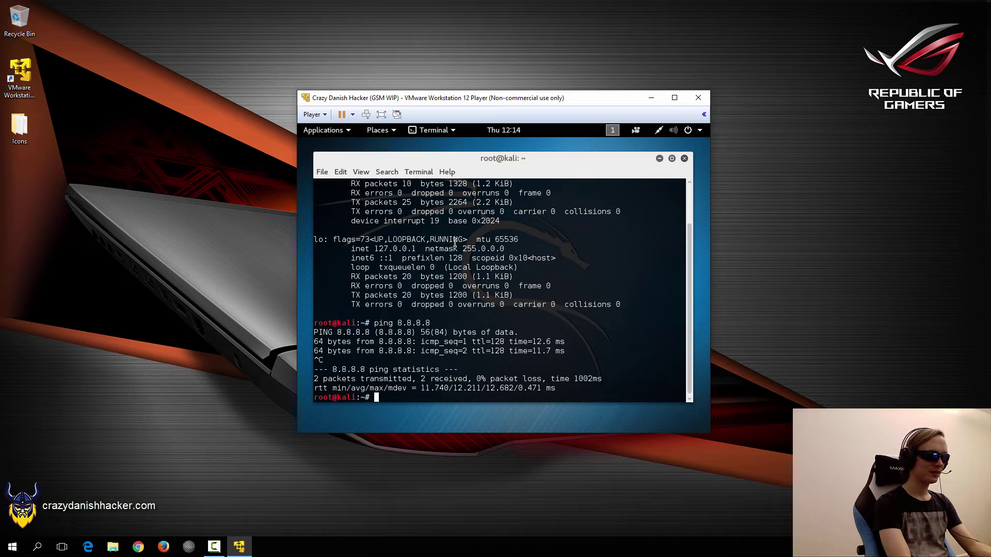
- Clear the terminal, run apt-get update, and enter the gqrx search and install commands
key("ctrl+l")
type("apt-get update")
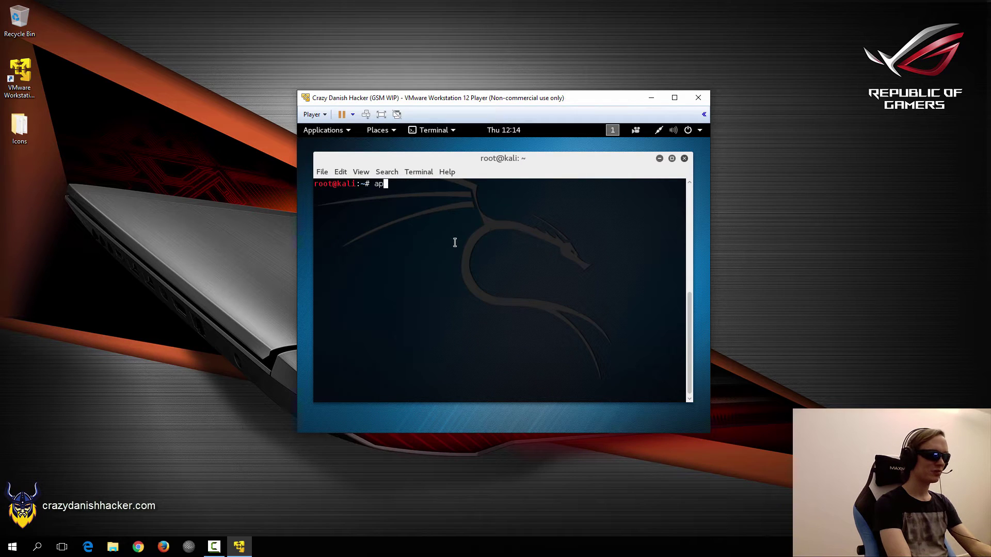
key("Return")
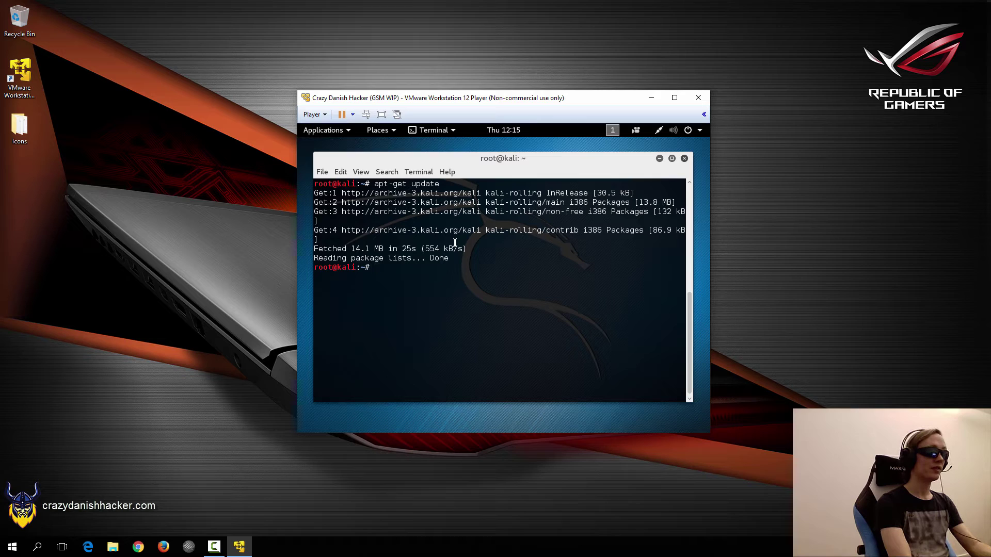
type("a")
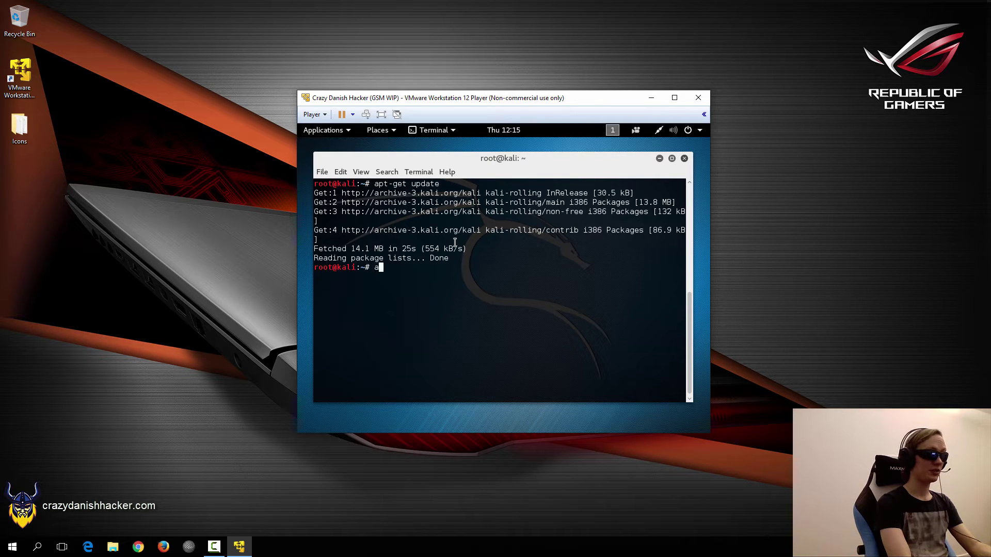
type("pt-cache search ")
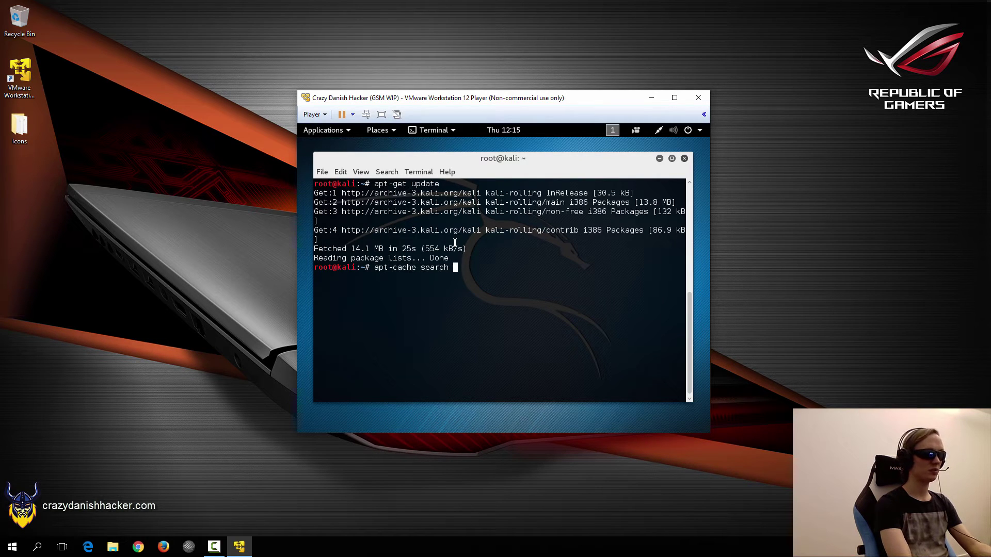
type("gqrx")
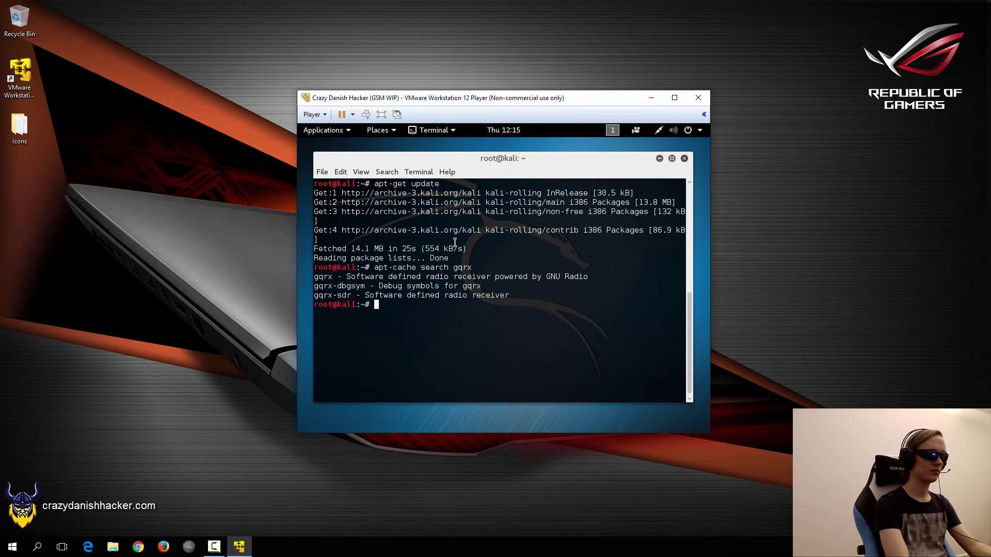
type("apt-get ")
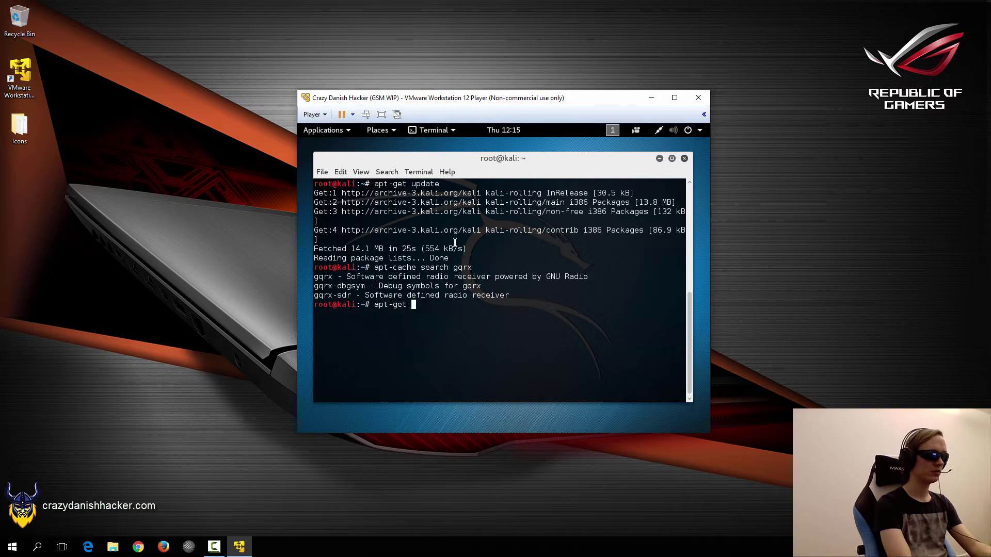
type("install gqrx")
- Run apt-get install gqrx and answer Y to install gqrx 2.3.0 with its dependencies
key("Return")
type("Y")
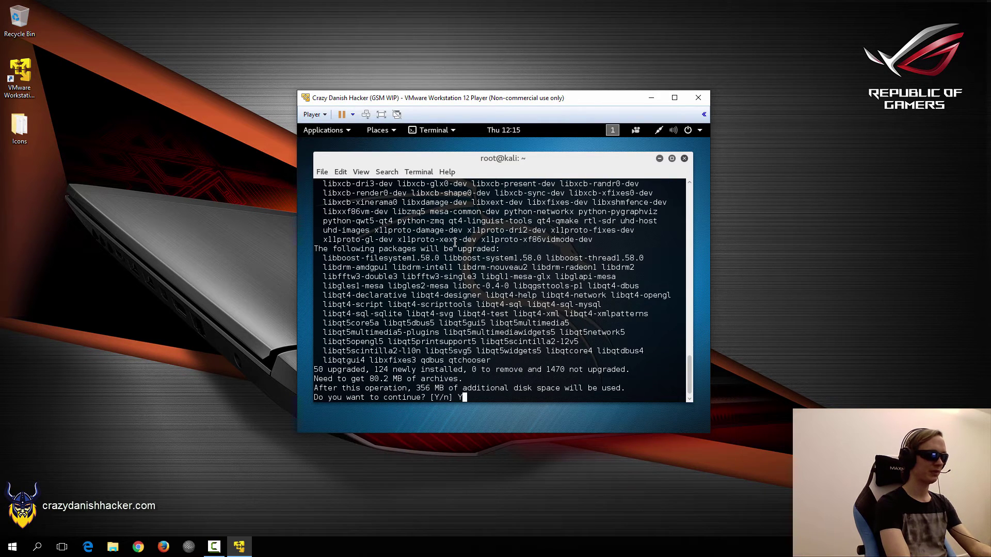
key("Return")
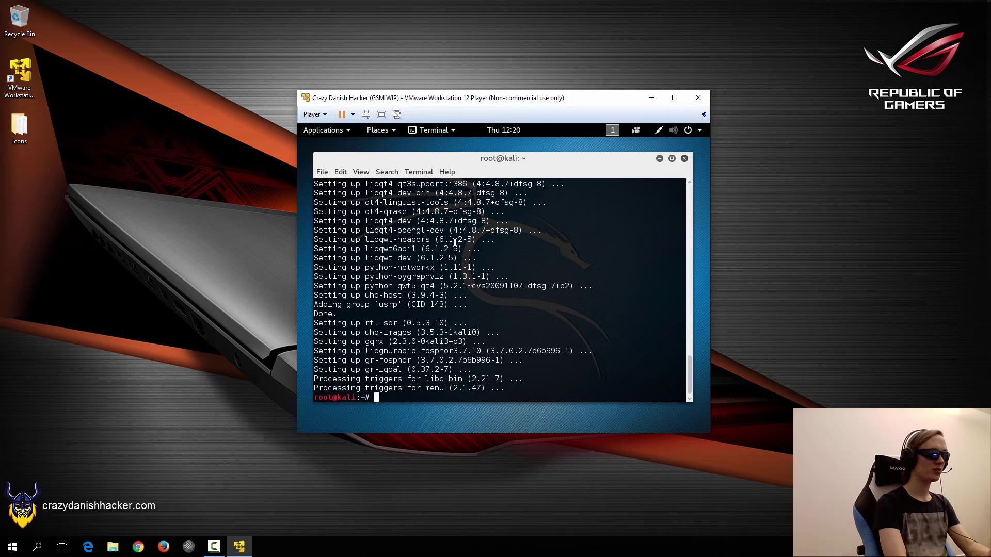
- Clear the terminal, then connect the TerraTec RTL2838UHIDIR to the VM via Player > Removable Devices
type("clear")
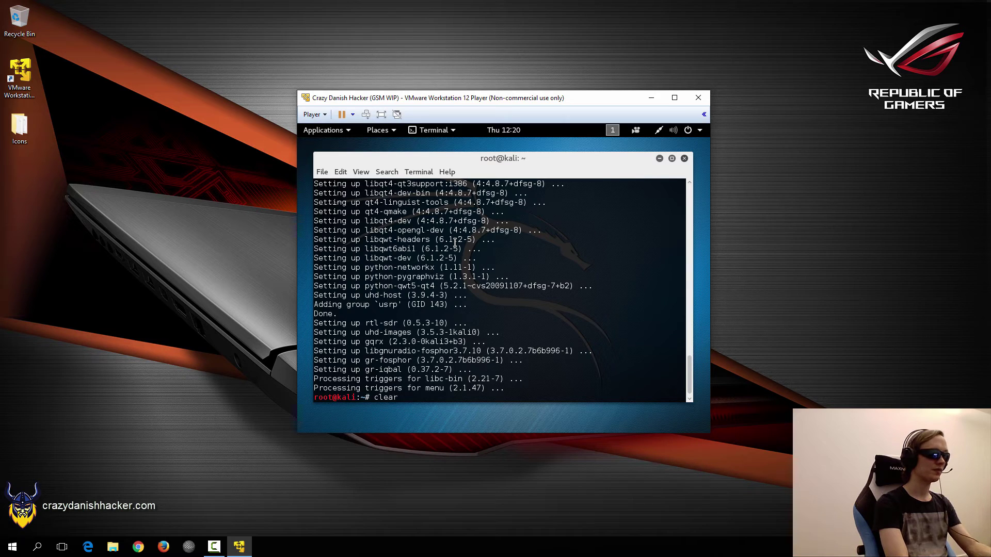
key("Return")
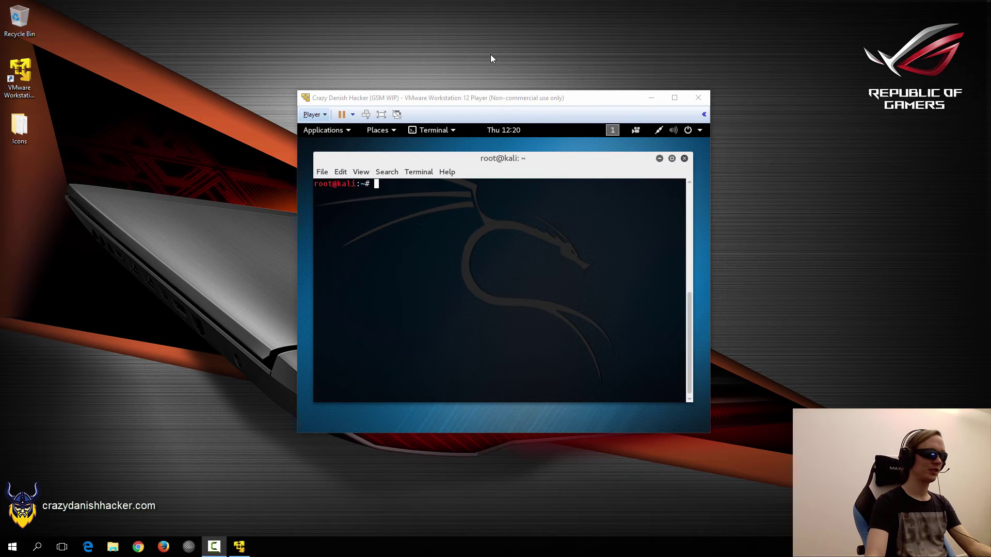
left_click(405, 96)
left_click(316, 116)
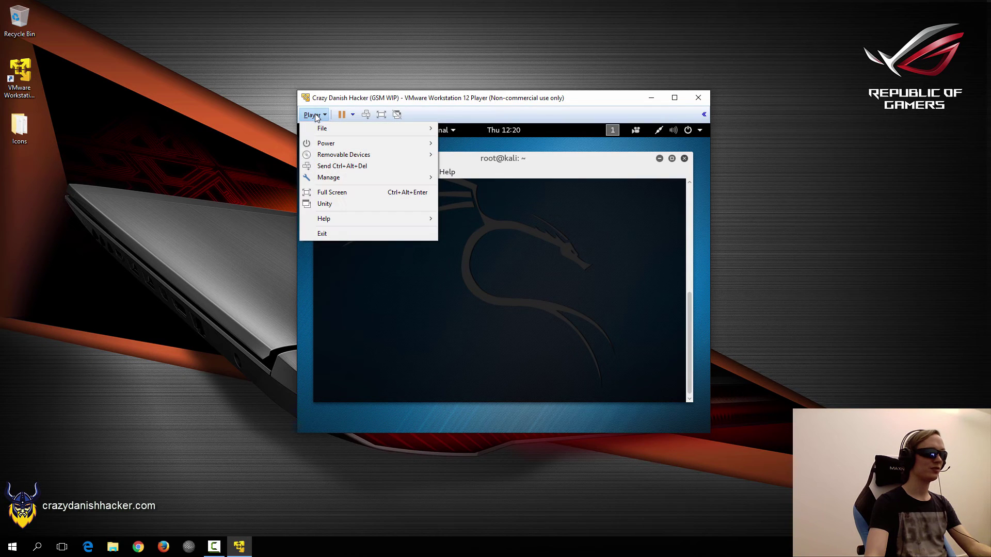
mouse_move(352, 156)
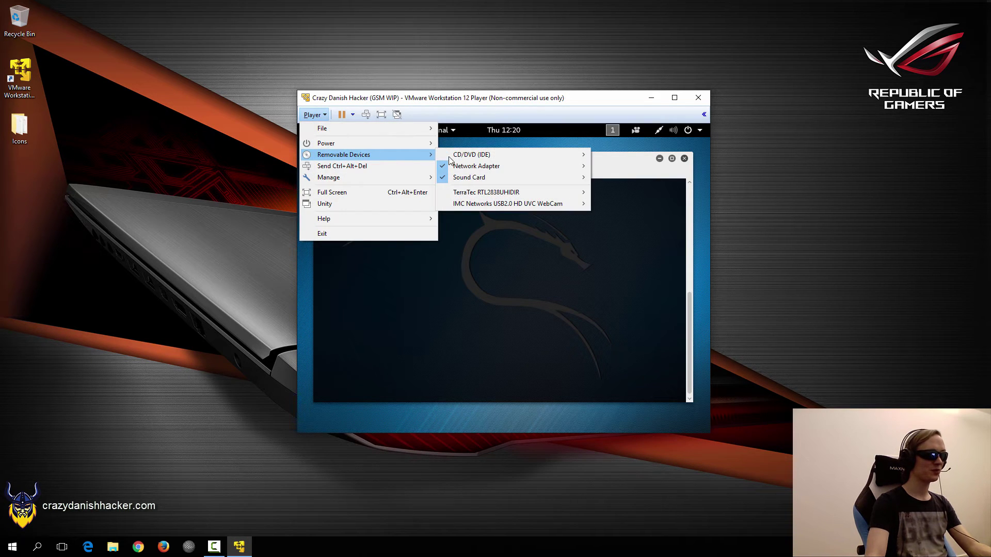
mouse_move(503, 201)
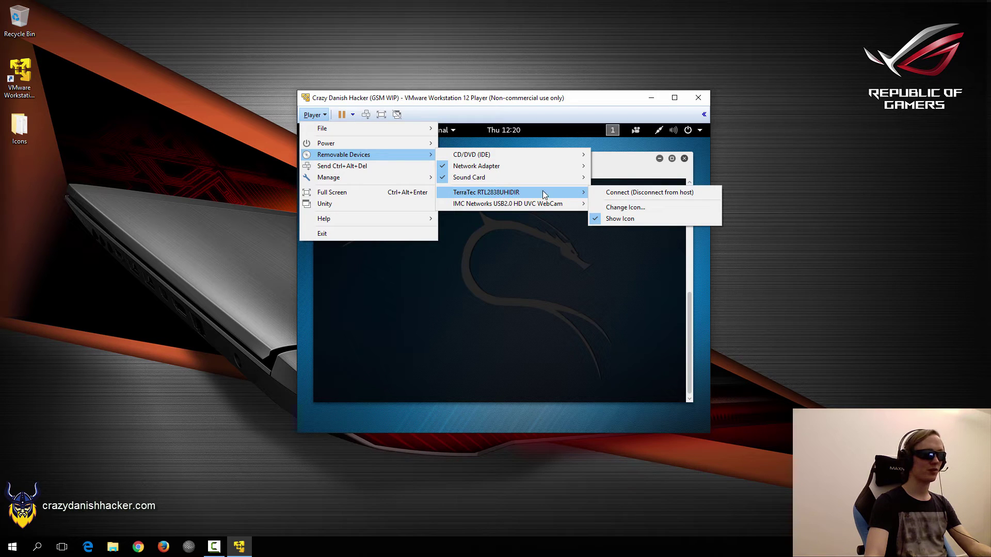
left_click(619, 192)
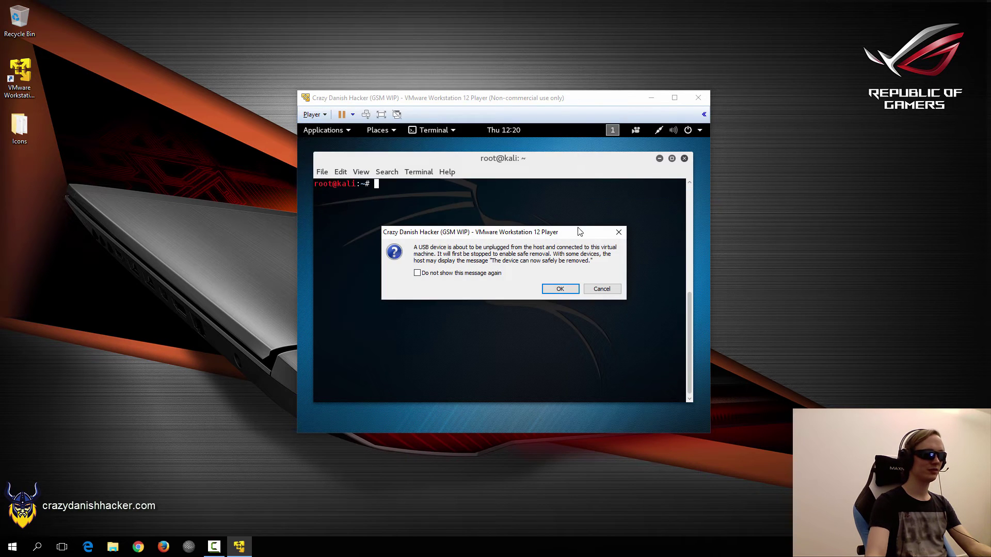
left_click(560, 289)
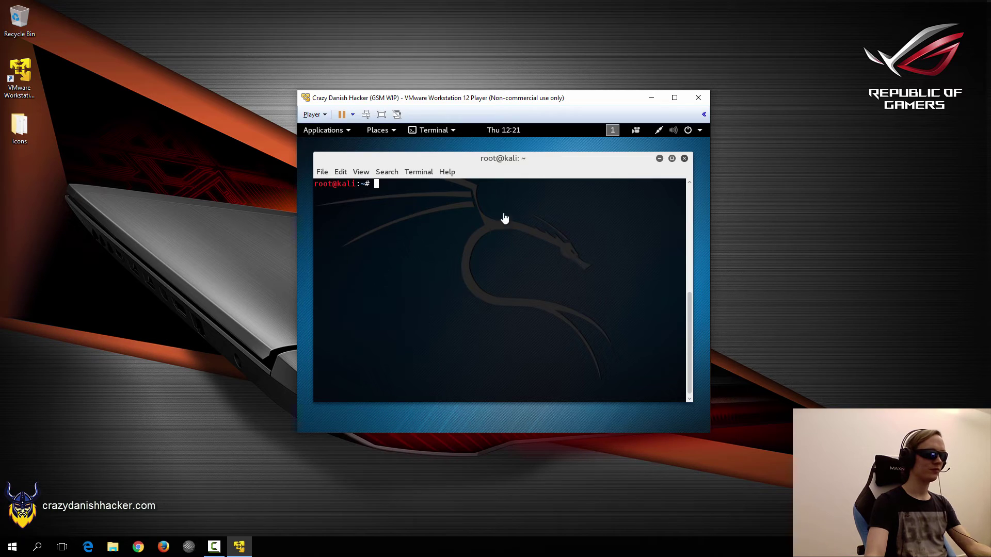
- Go full screen, centre the terminal, and run lsusb to find the TerraTec device line
left_click(382, 114)
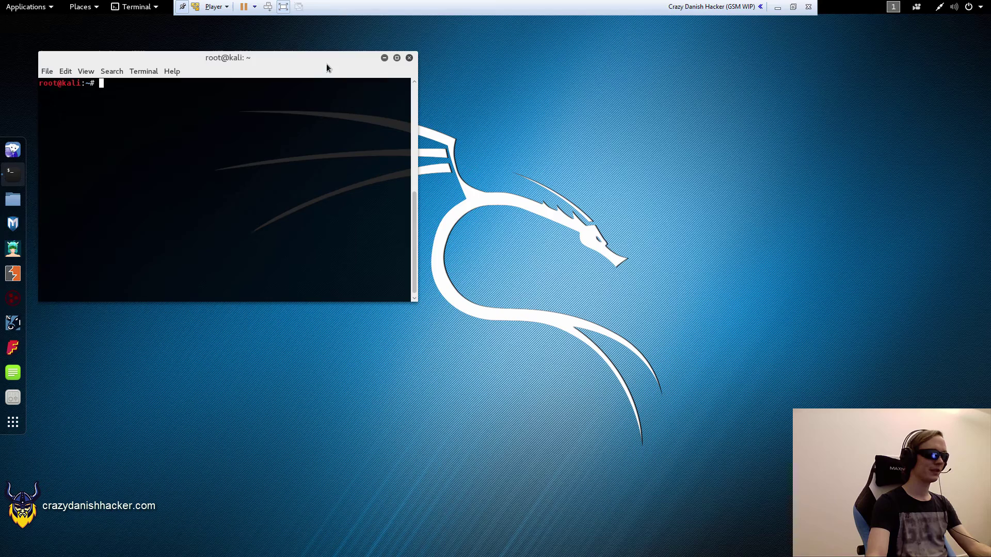
left_click_drag(328, 60, 595, 151)
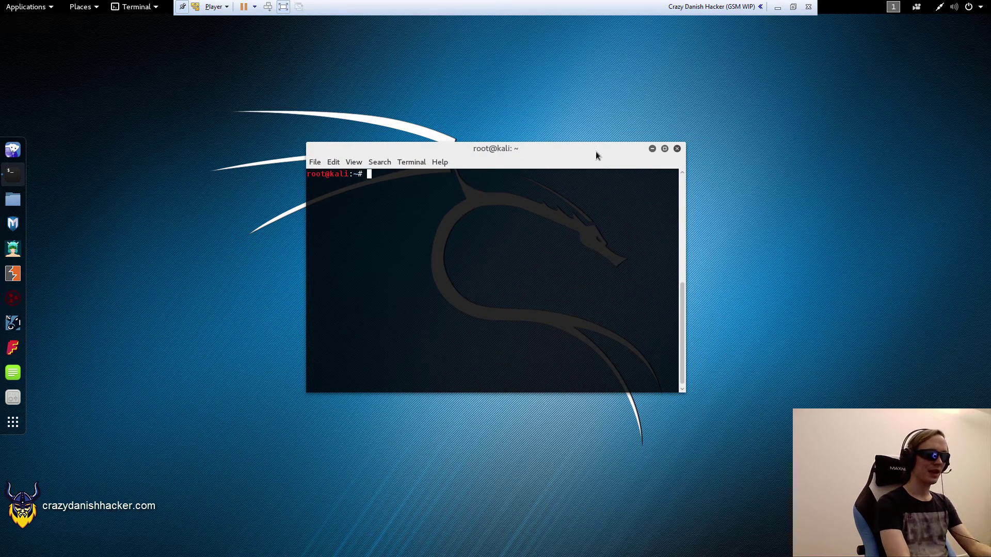
type("usb")
key("Return")
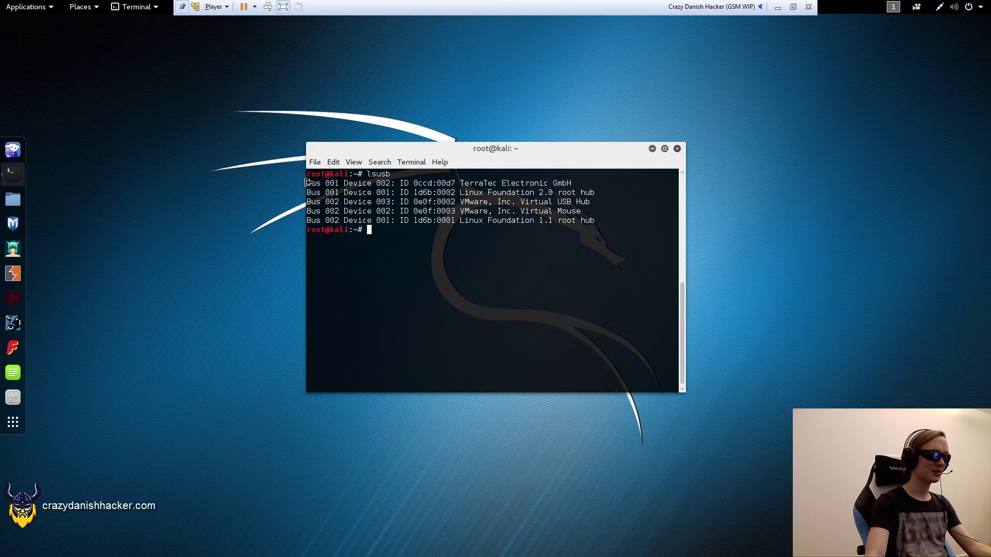
left_click_drag(307, 184, 570, 185)
left_click(541, 232)
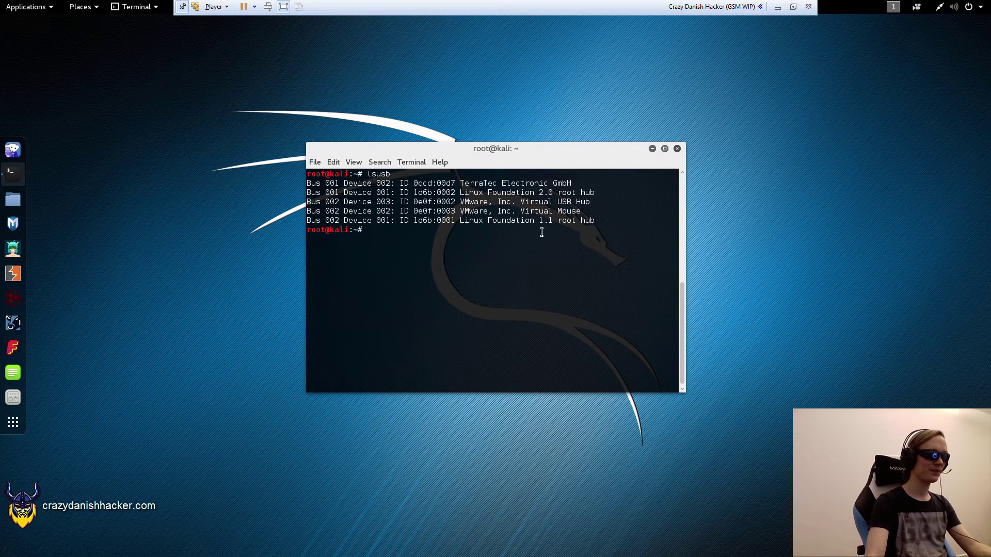
- Clear the terminal and launch gqrx
type("gq")
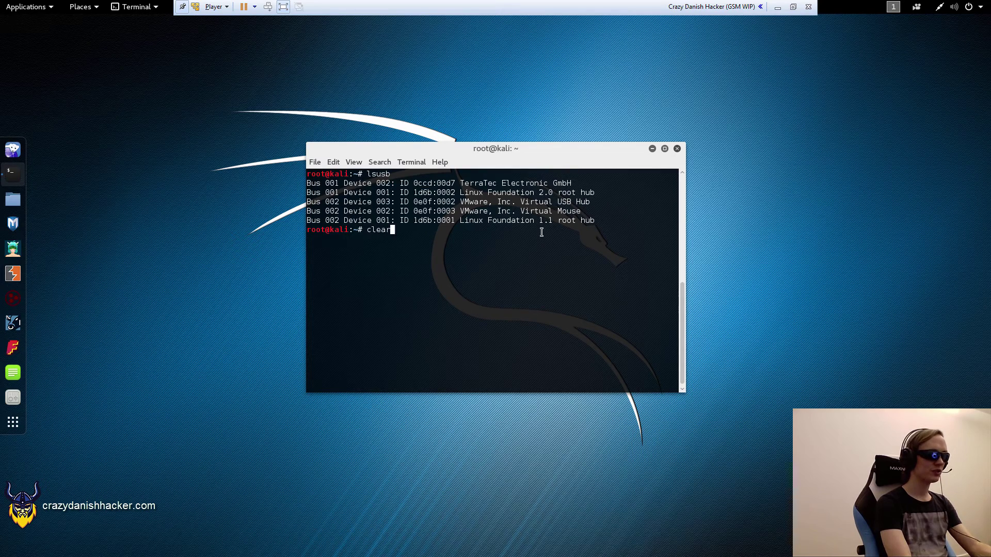
key("ctrl+l")
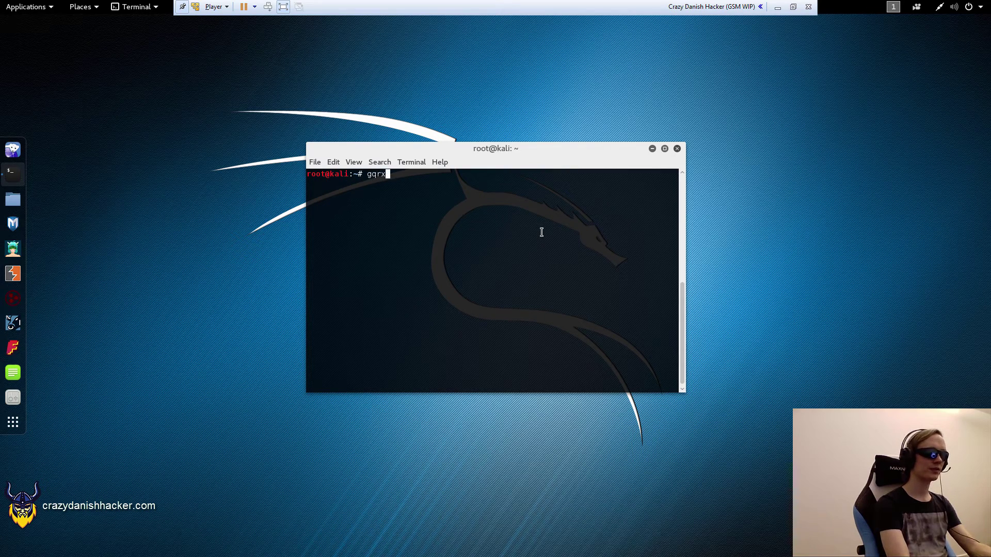
type("rx")
key("Return")
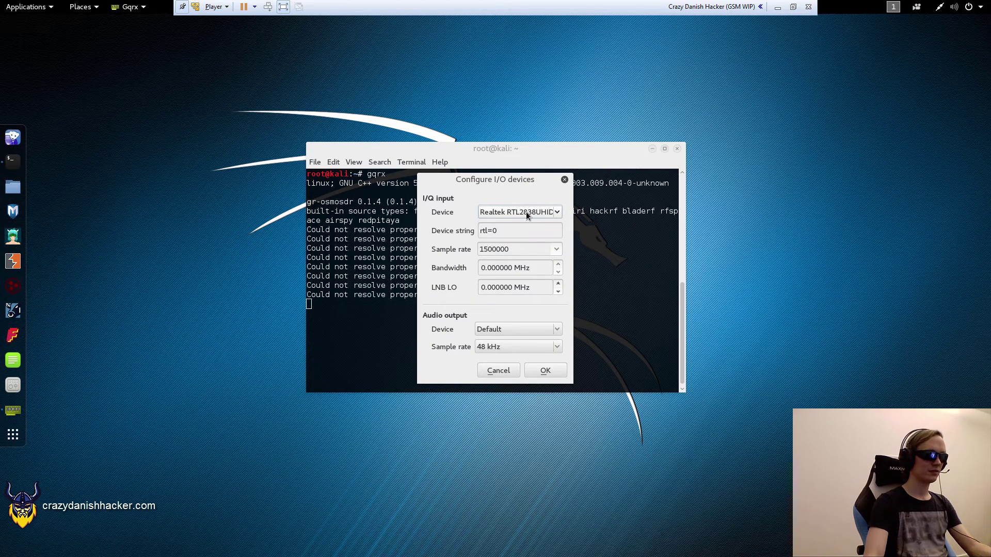
- Keep Realtek RTL2838UHID as the I/Q input, confirm, then centre and enlarge the Gqrx window
left_click(506, 213)
left_click(507, 213)
left_click(537, 371)
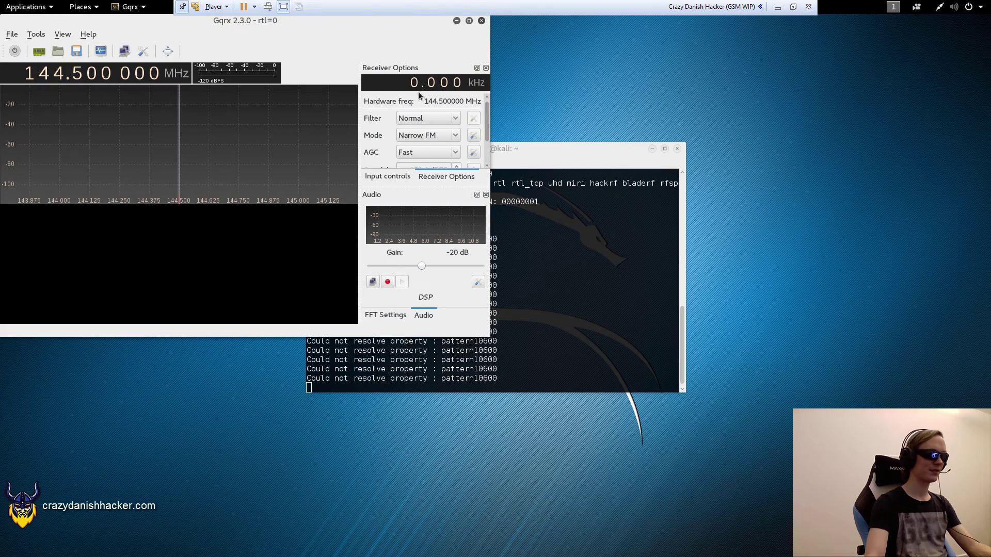
left_click_drag(368, 25, 590, 58)
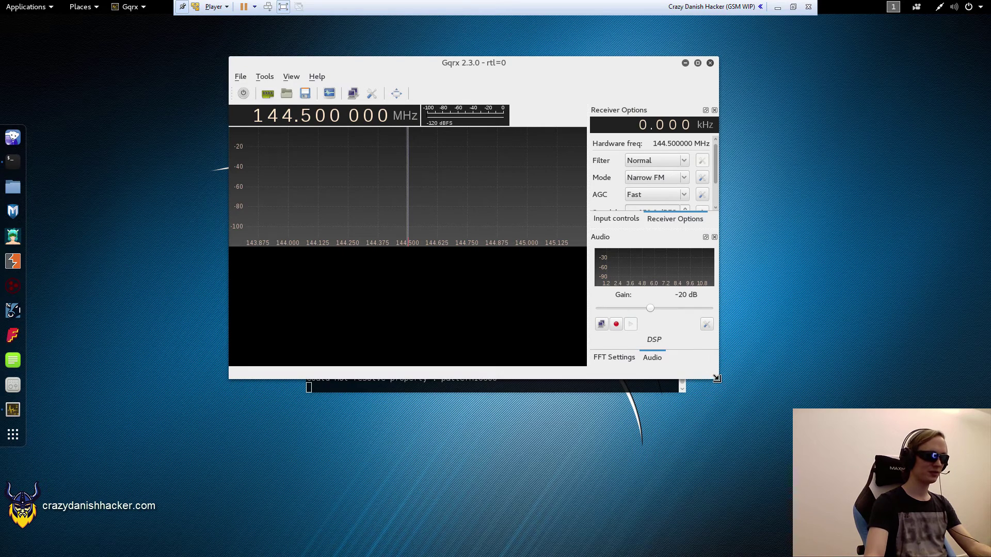
left_click_drag(717, 378, 781, 507)
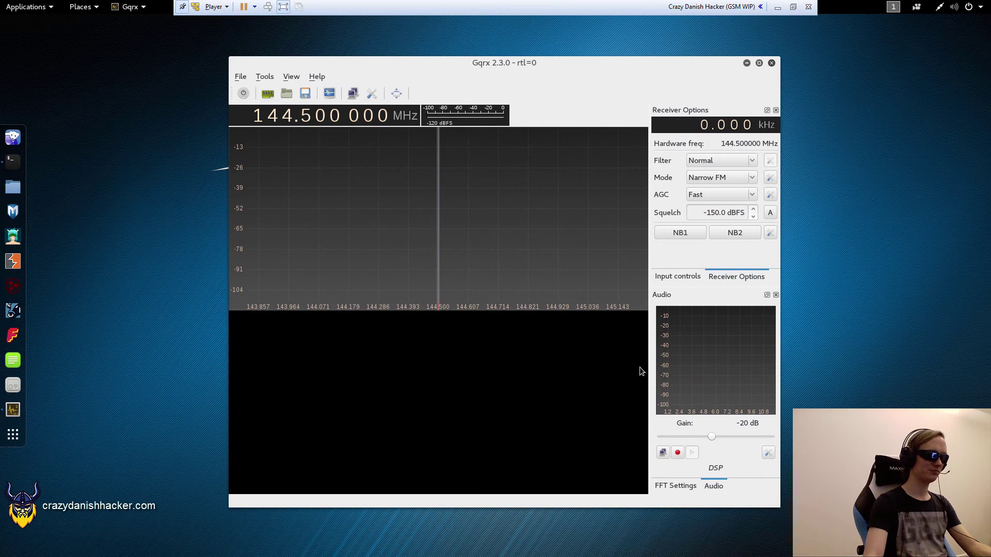
- Raise the system volume to maximum and tune Gqrx to 955.000000 MHz
left_click(953, 7)
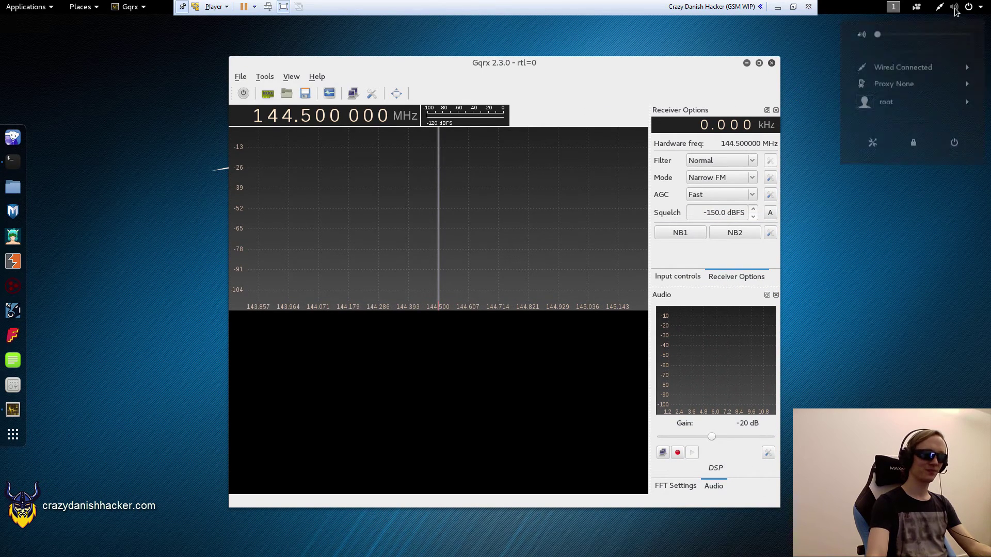
left_click_drag(885, 40, 981, 42)
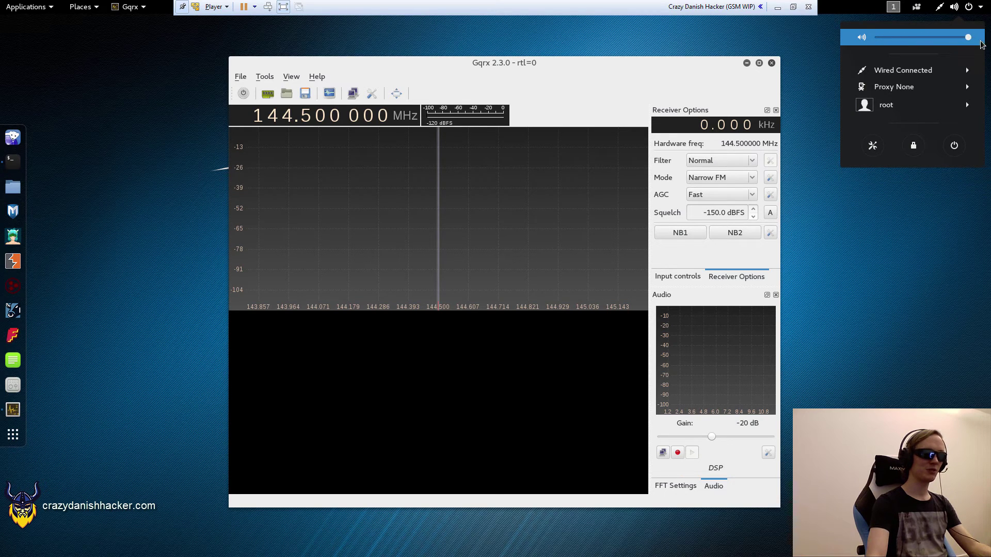
left_click(873, 236)
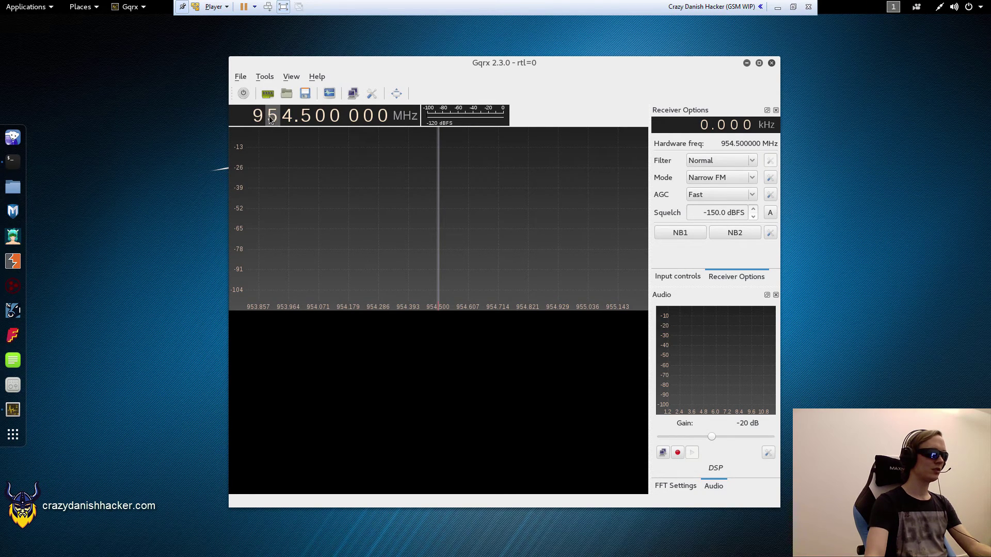
scroll(287, 117, "up", 1)
scroll(305, 119, "down", 3)
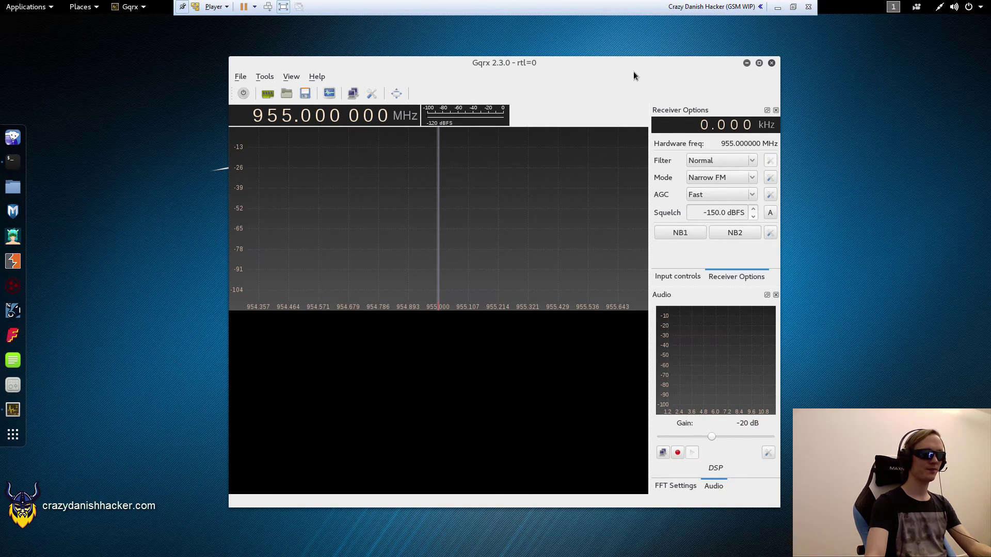
- Set the demodulation mode to WFM (mono) after briefly trying WFM (stereo)
left_click_drag(633, 76, 632, 69)
left_click(731, 173)
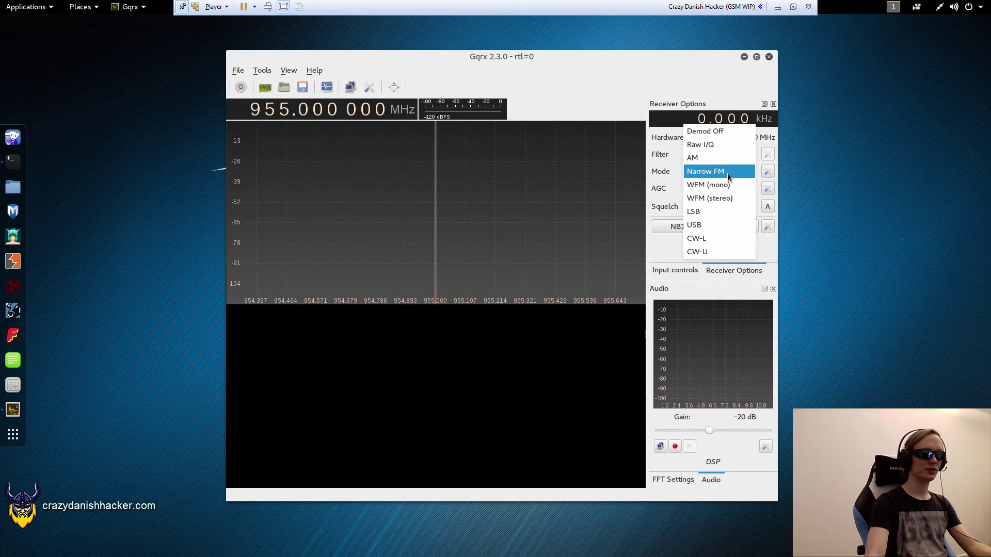
left_click(718, 185)
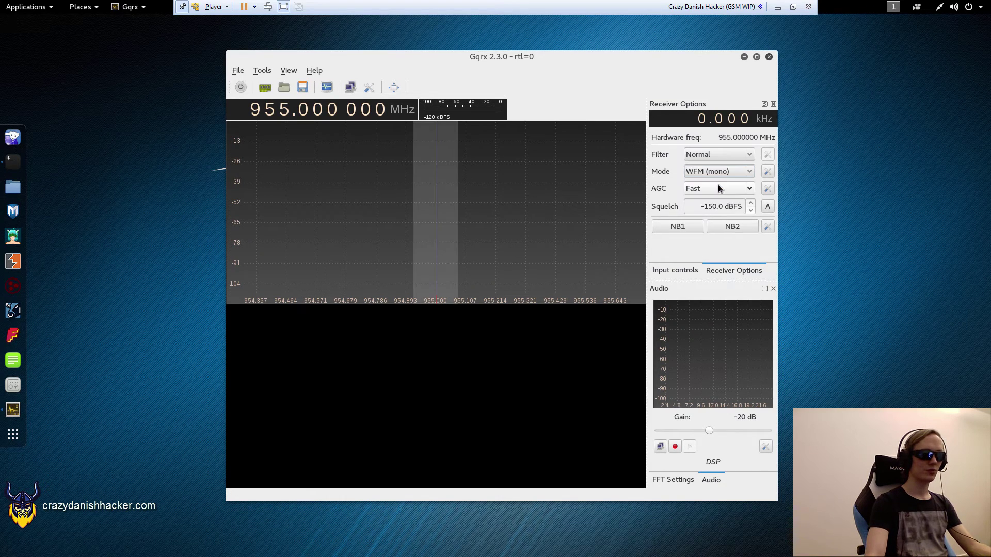
left_click(703, 172)
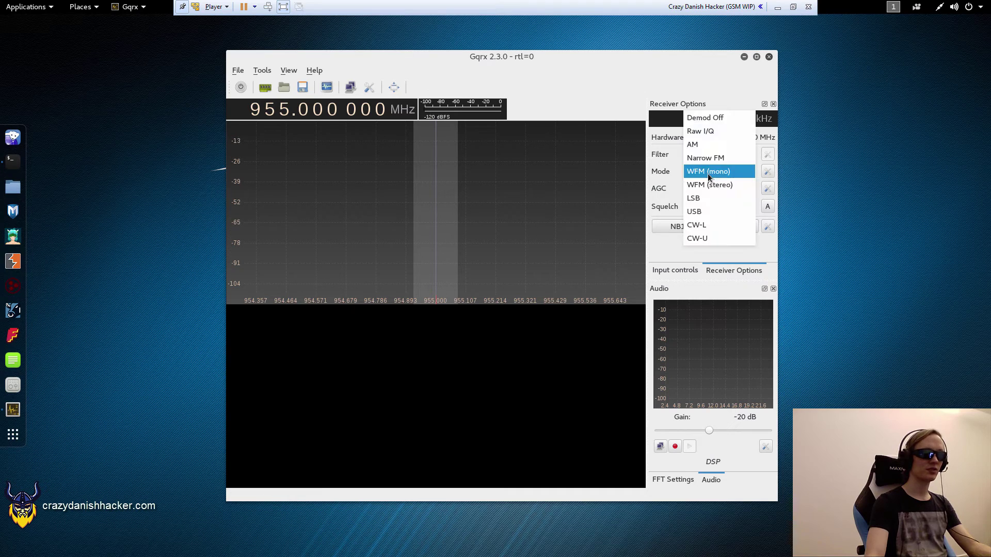
left_click(710, 183)
left_click(713, 174)
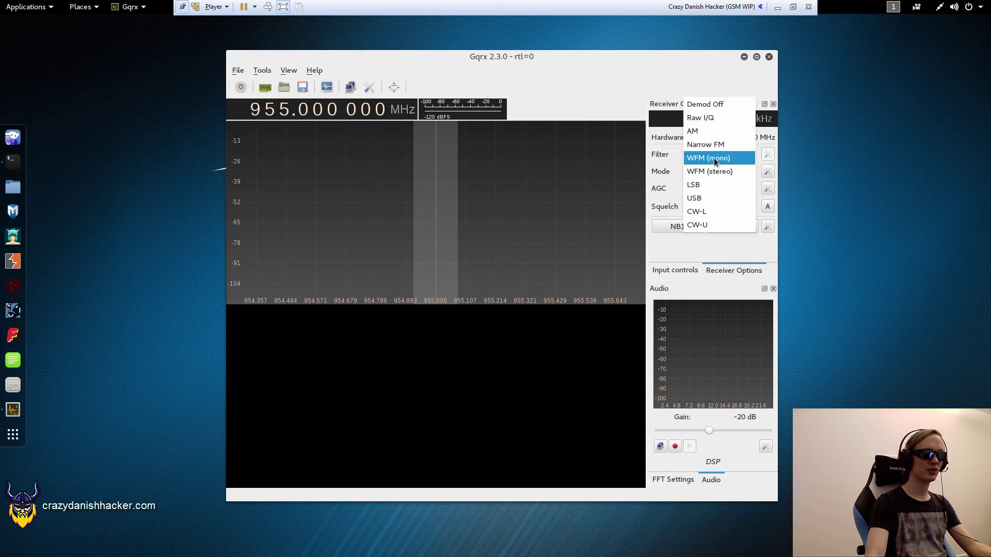
left_click(714, 159)
- Keep the Normal filter and Fast AGC, and display the input gain controls
left_click(709, 153)
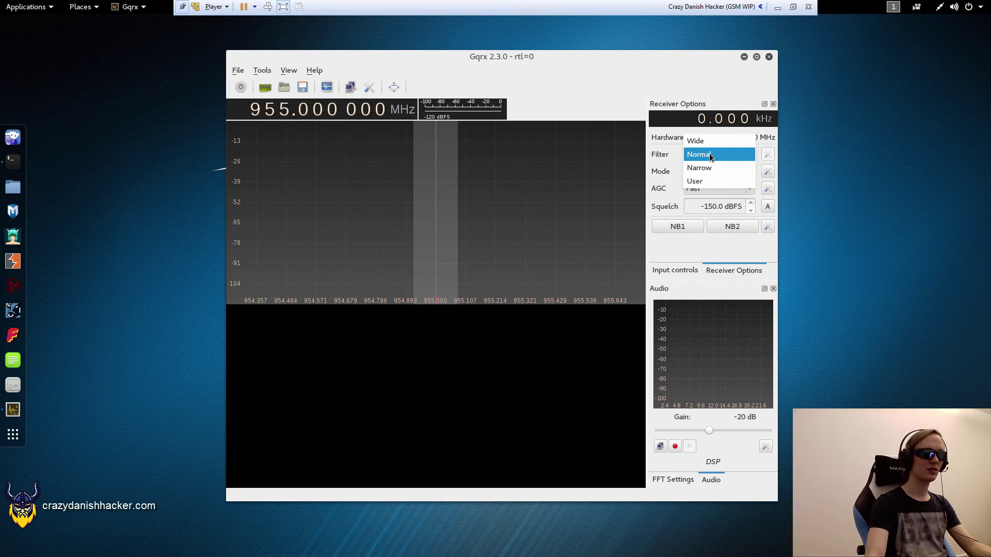
left_click(709, 155)
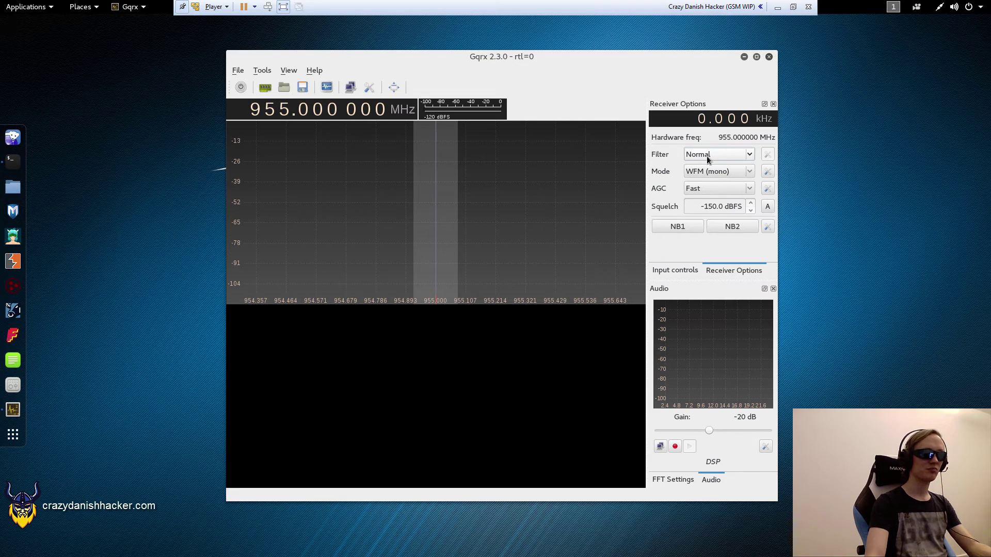
left_click(707, 193)
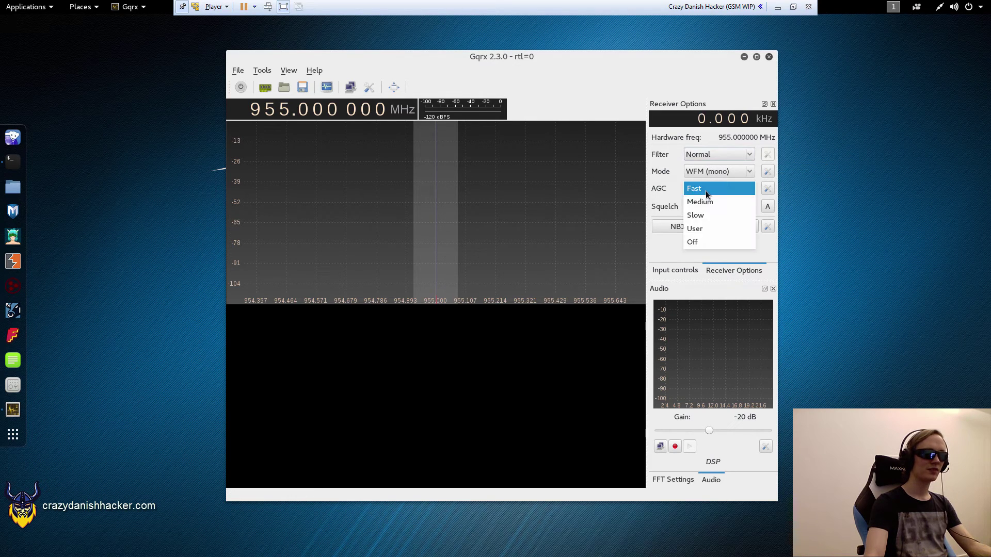
left_click(707, 191)
left_click(680, 271)
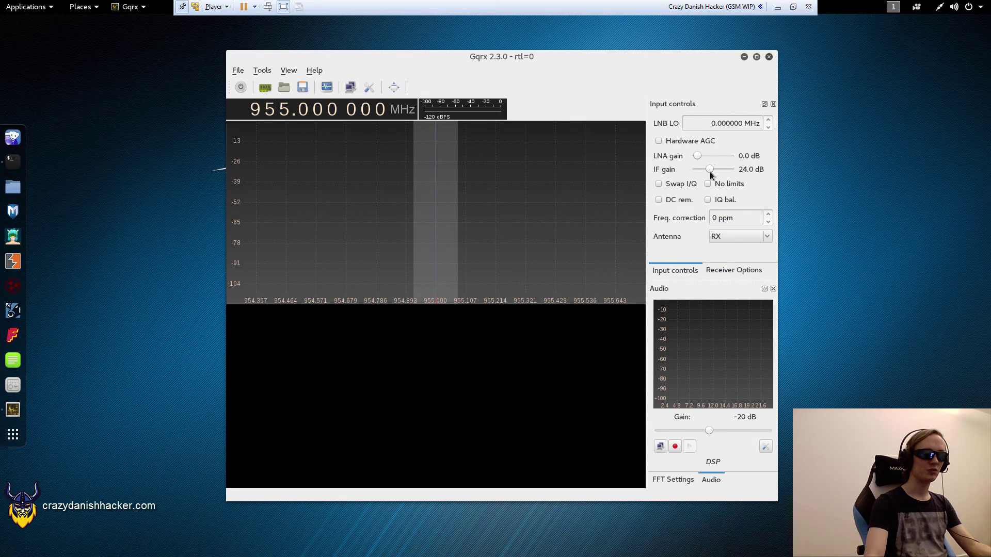
left_click_drag(711, 172, 722, 172)
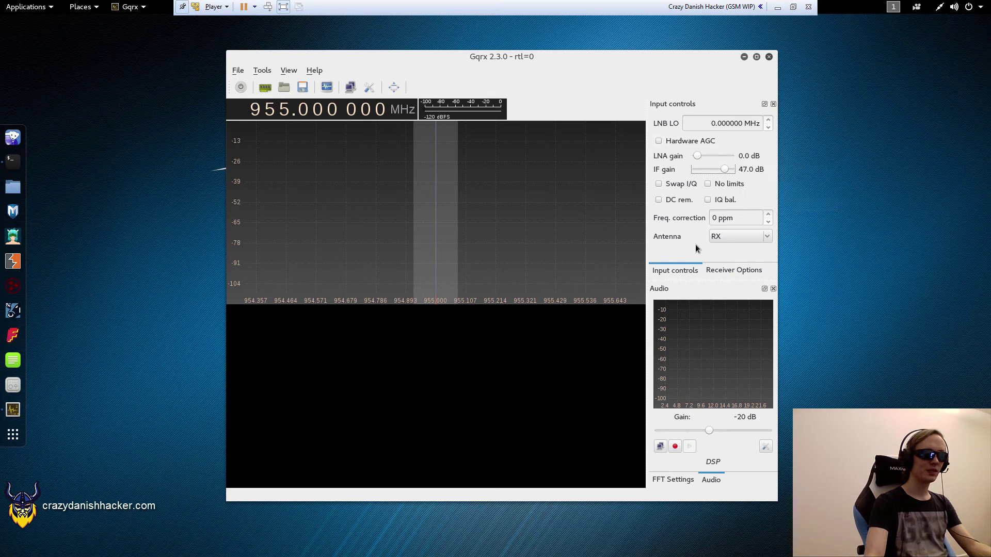
left_click(723, 238)
left_click(684, 238)
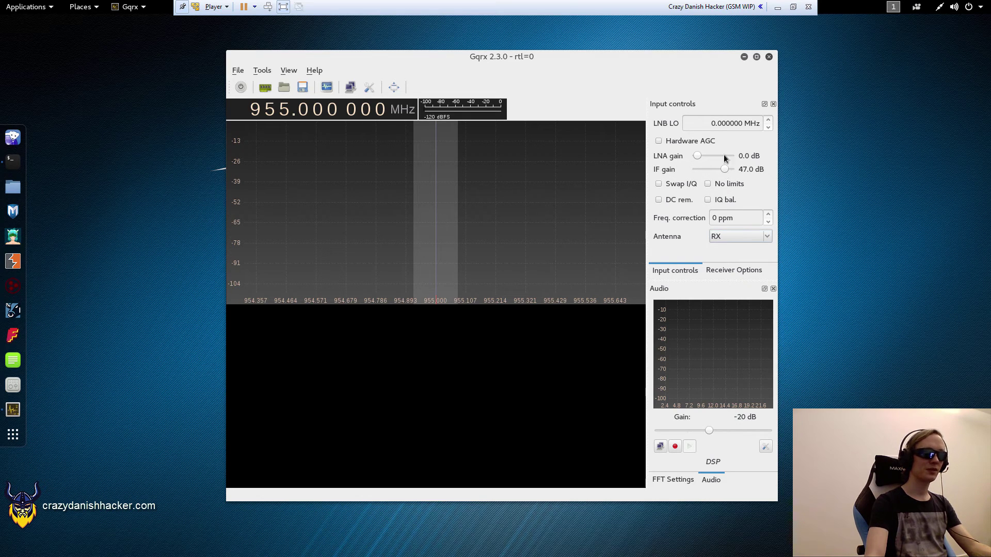
- Turn on spectrum peak detection in the FFT settings, with 2048 FFT size at 15 fps
left_click(724, 270)
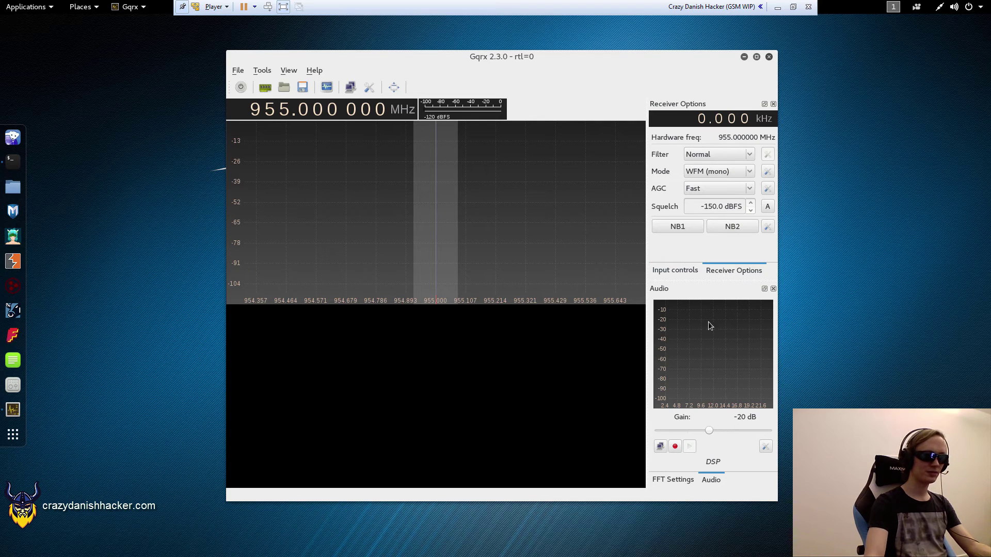
left_click(680, 478)
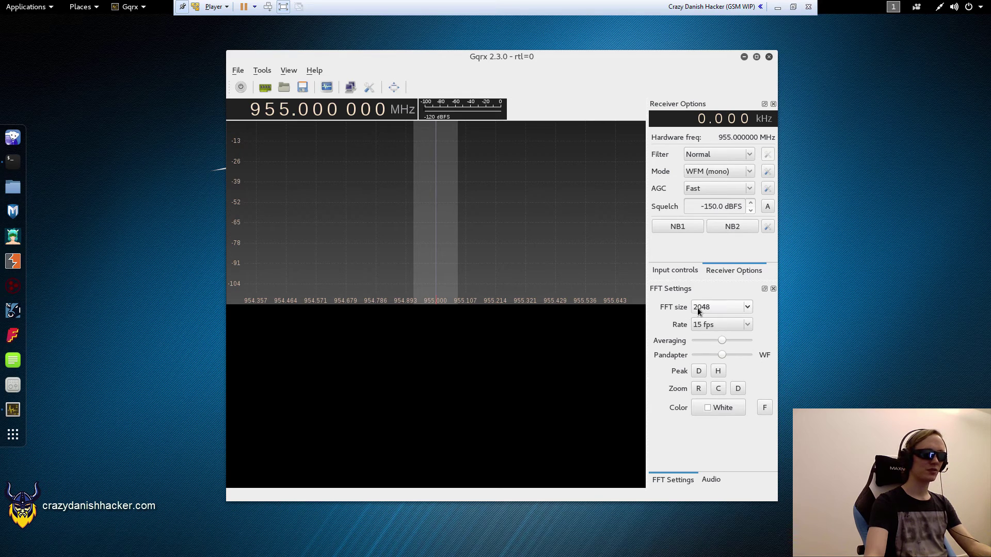
left_click(699, 376)
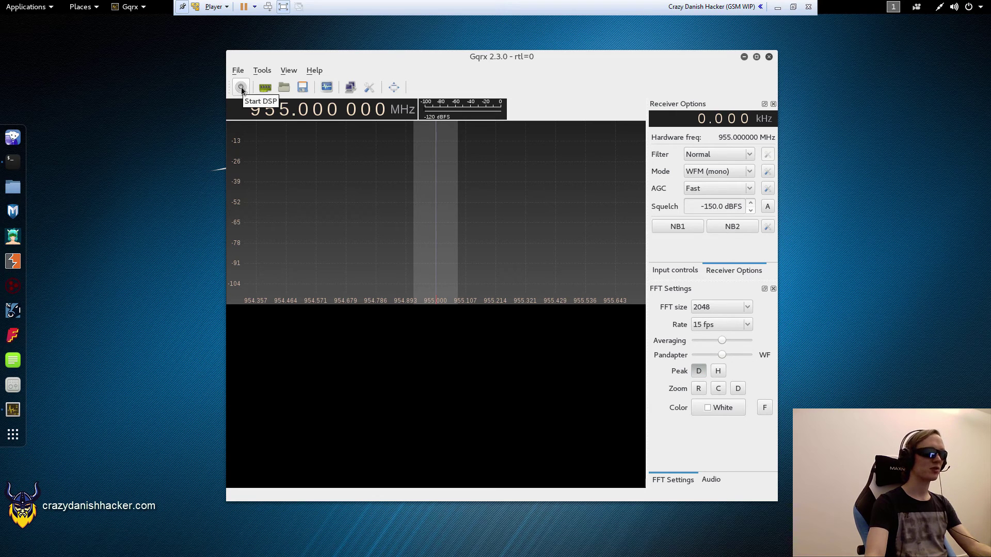
- Start DSP and tune to the signal hump at 954.580 MHz
left_click(241, 88)
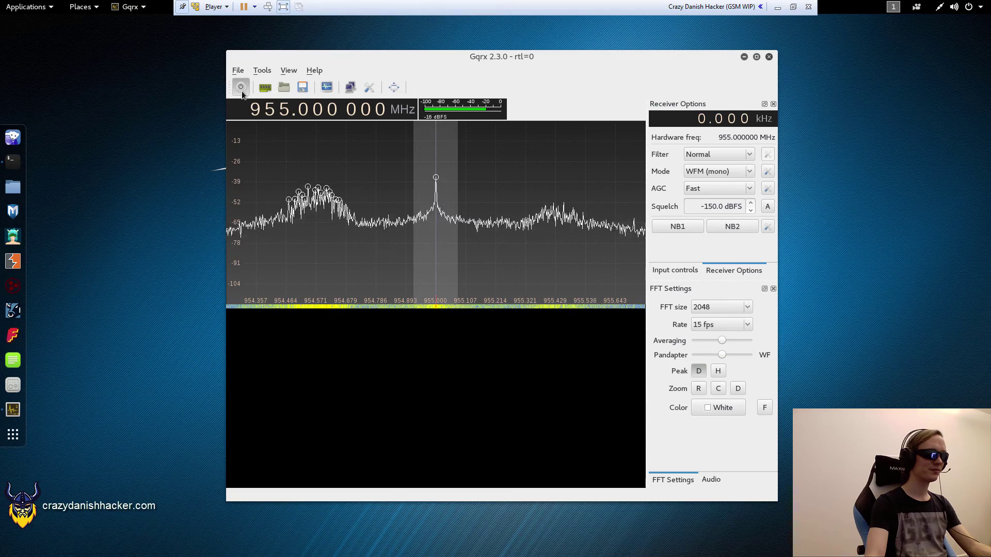
left_click(318, 210)
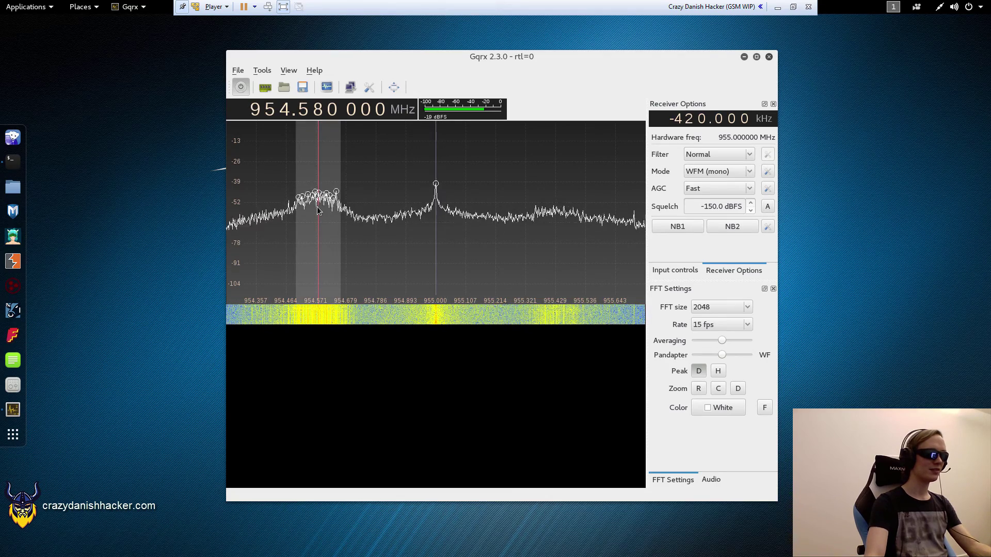
left_click(956, 10)
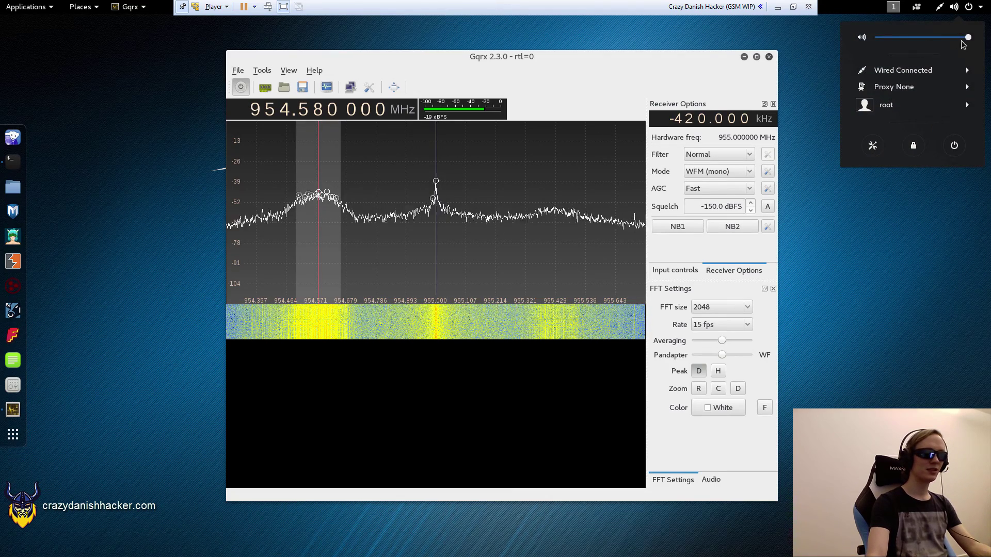
left_click(291, 288)
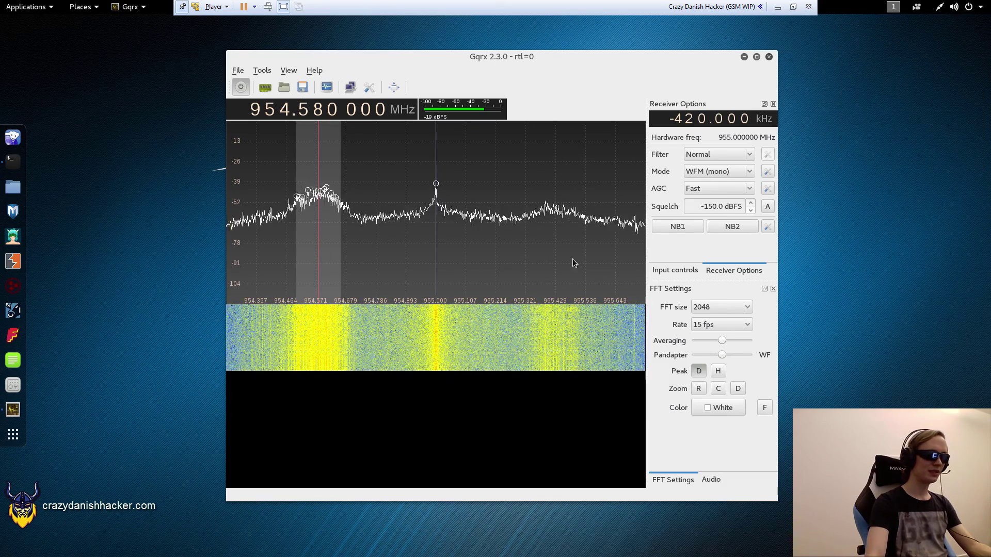
- Raise the IF gain to 56 dB and the LNA gain to 27.5 dB in Input controls
left_click(675, 270)
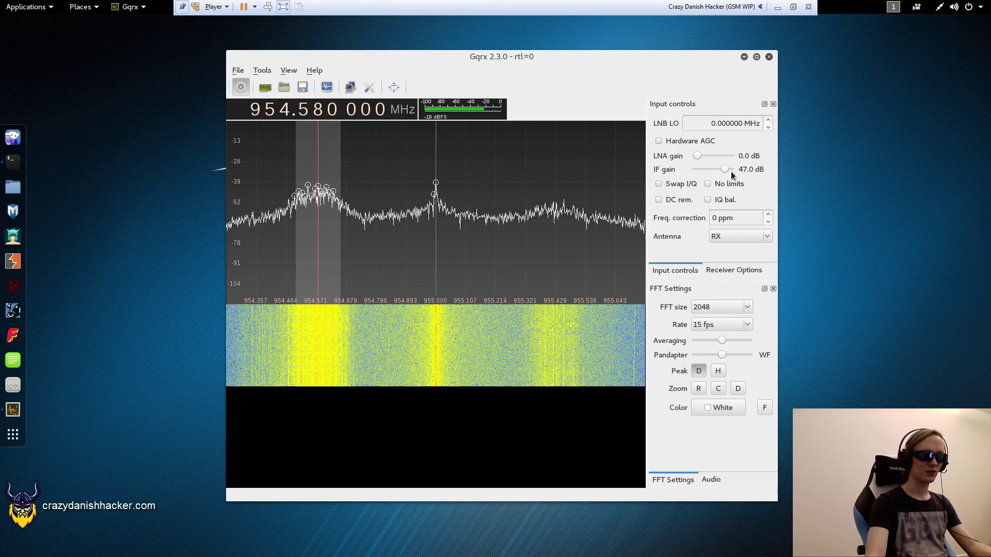
scroll(732, 172, "up", 2)
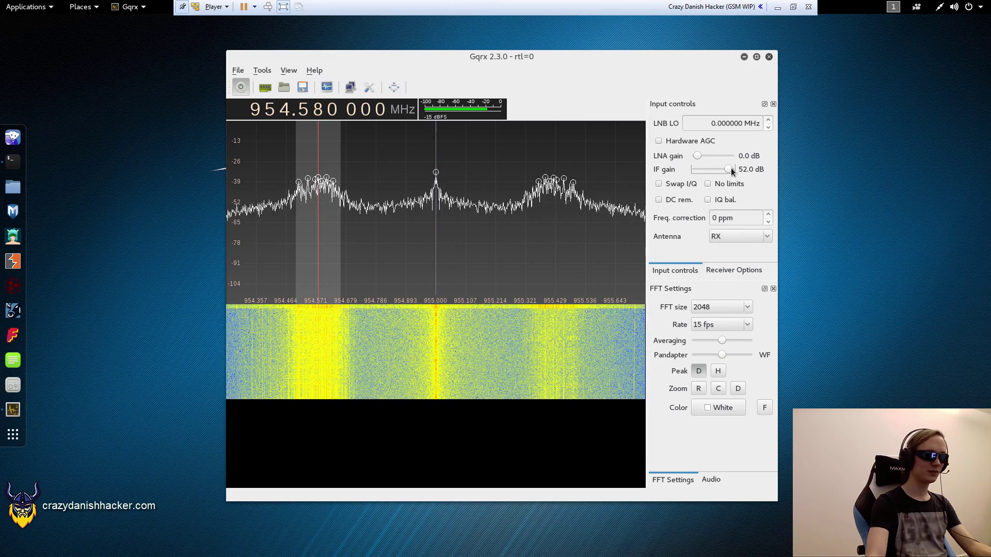
scroll(732, 173, "up", 2)
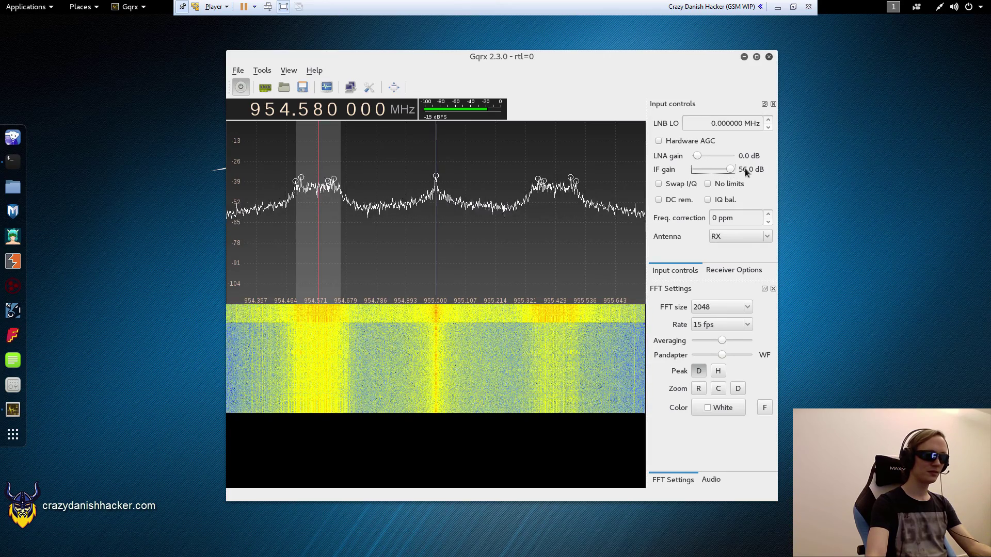
scroll(706, 158, "up", 3)
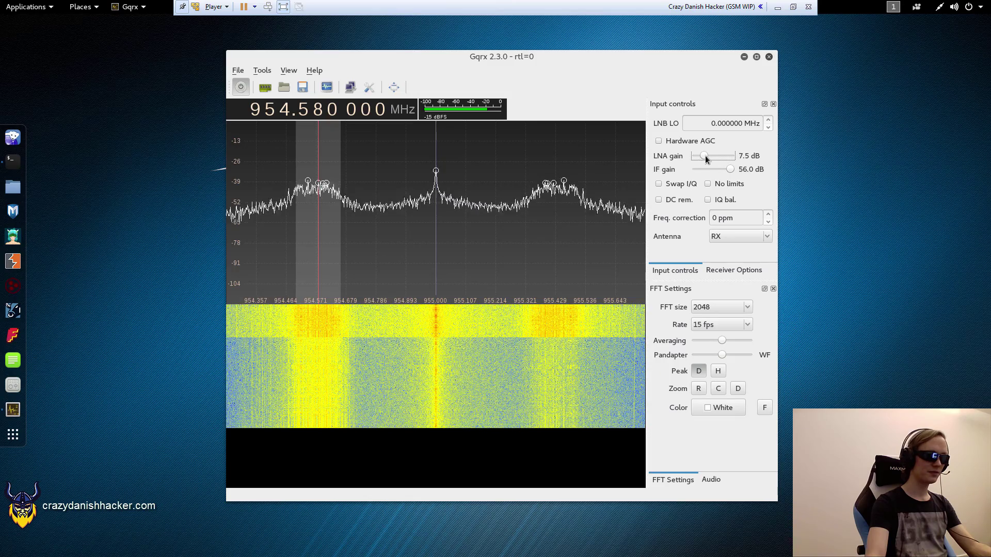
left_click_drag(706, 158, 720, 158)
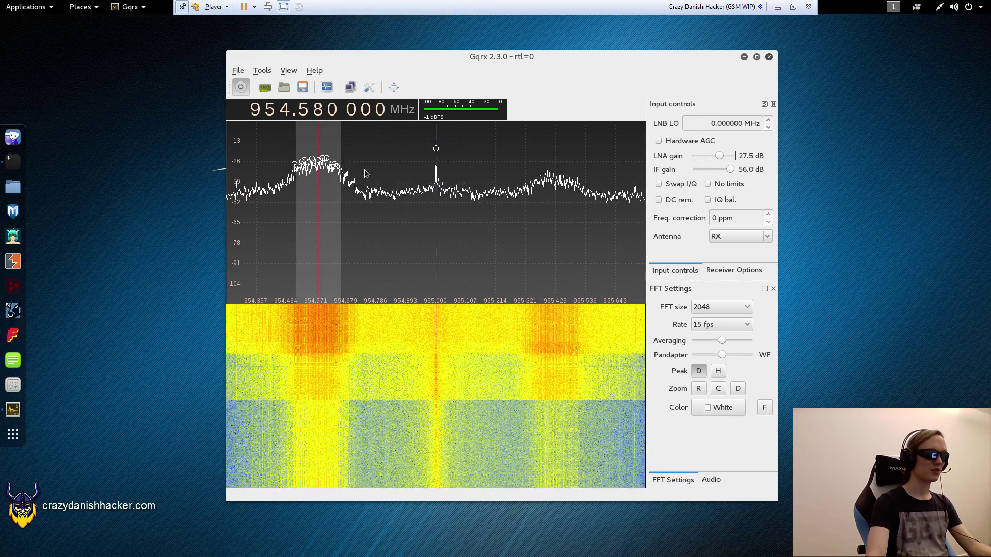
- Step the tuning upward through roughly 951–959 MHz, watching for signals
scroll(286, 111, "up", 1)
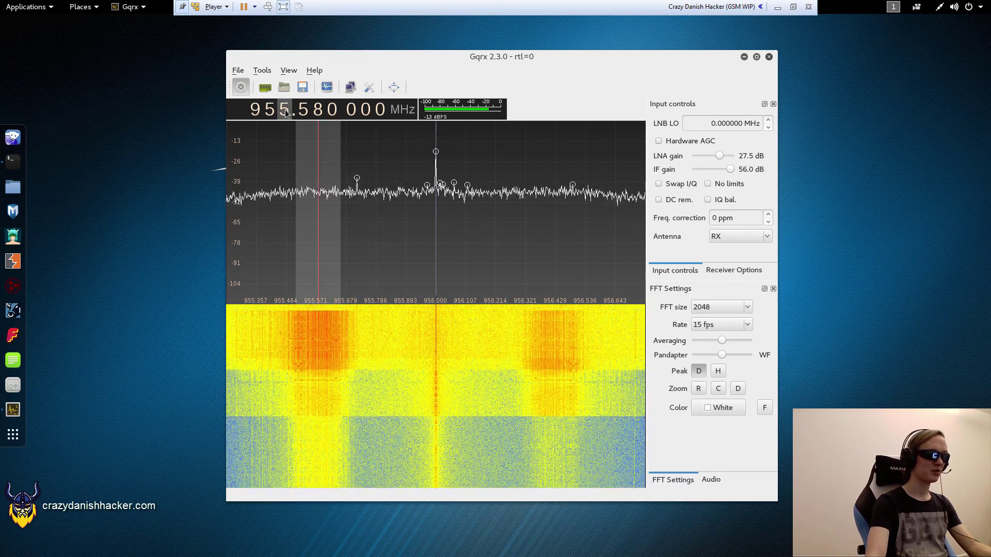
scroll(286, 113, "up", 2)
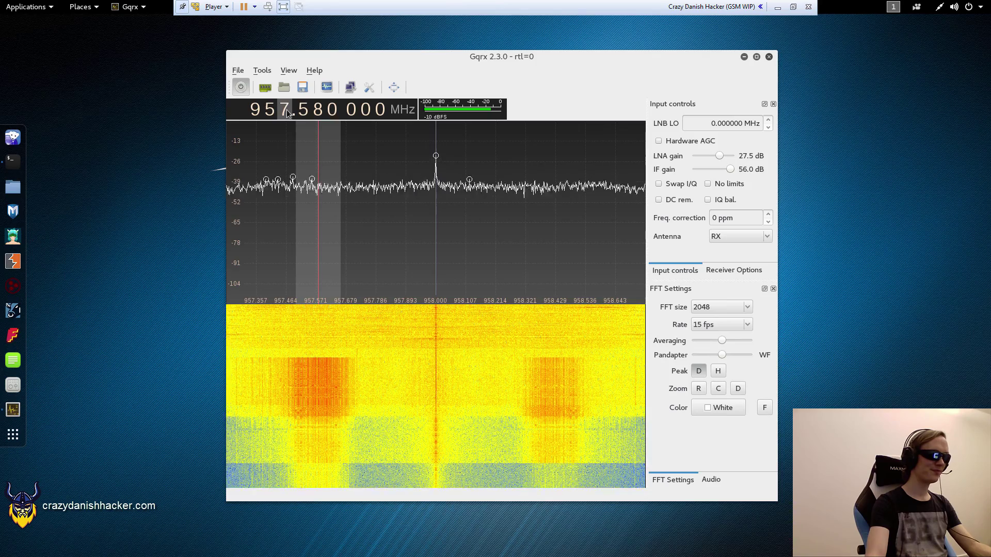
scroll(287, 113, "up", 1)
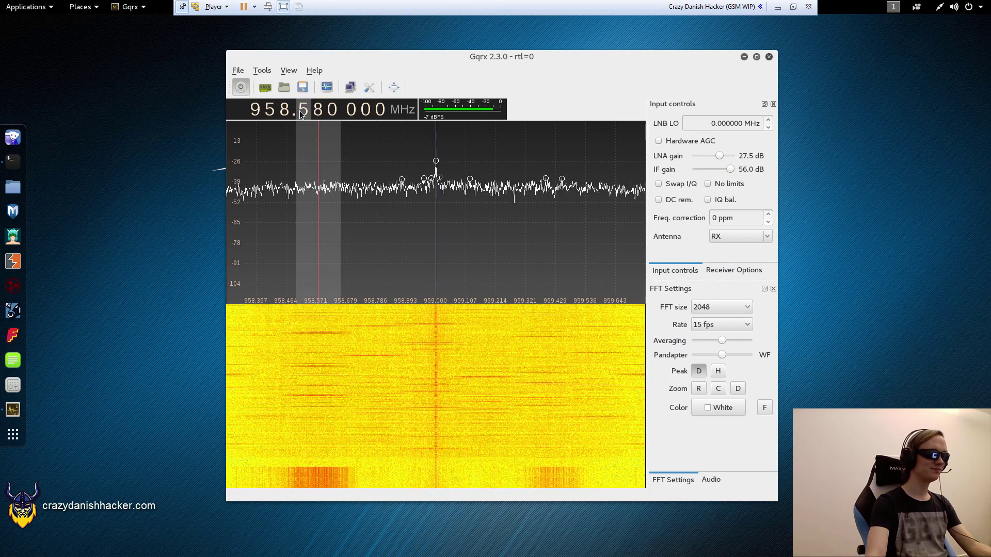
scroll(302, 109, "up", 3)
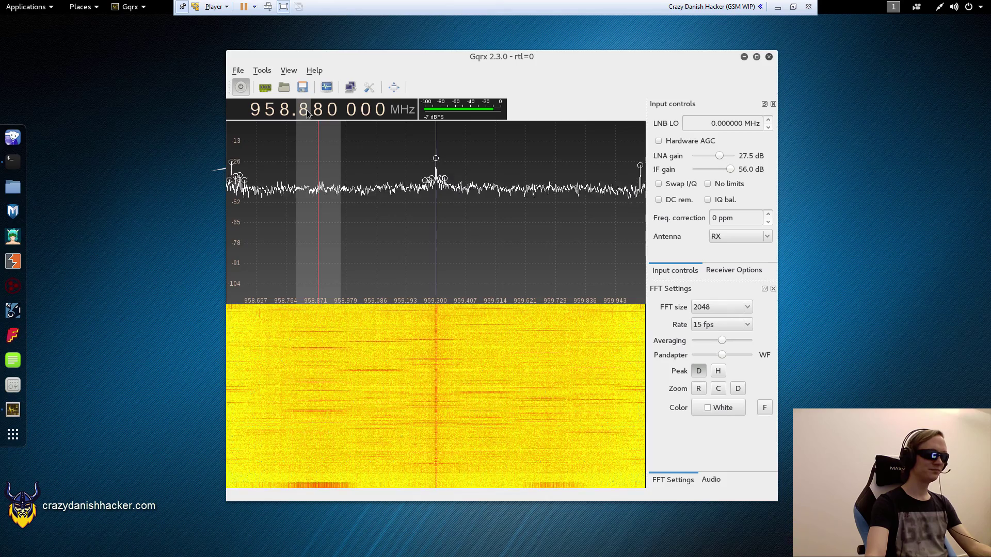
scroll(307, 112, "up", 1)
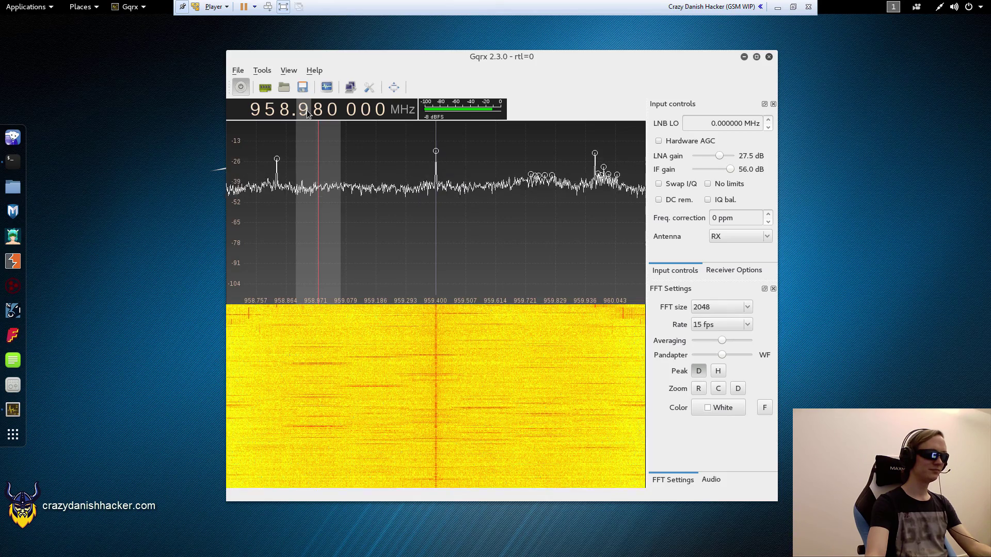
- Step the tuning back down, settling at 949.280 MHz
scroll(307, 113, "down", 8)
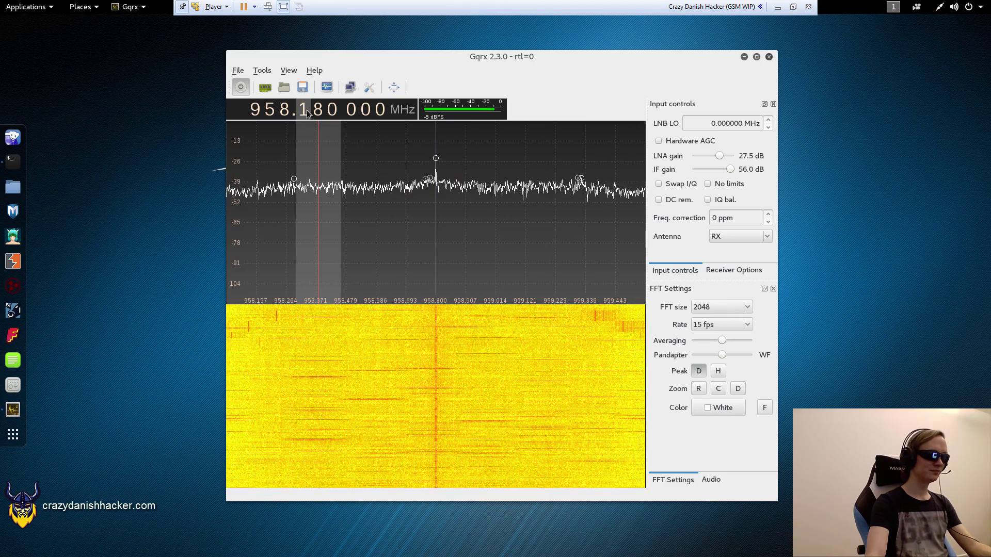
scroll(307, 113, "down", 8)
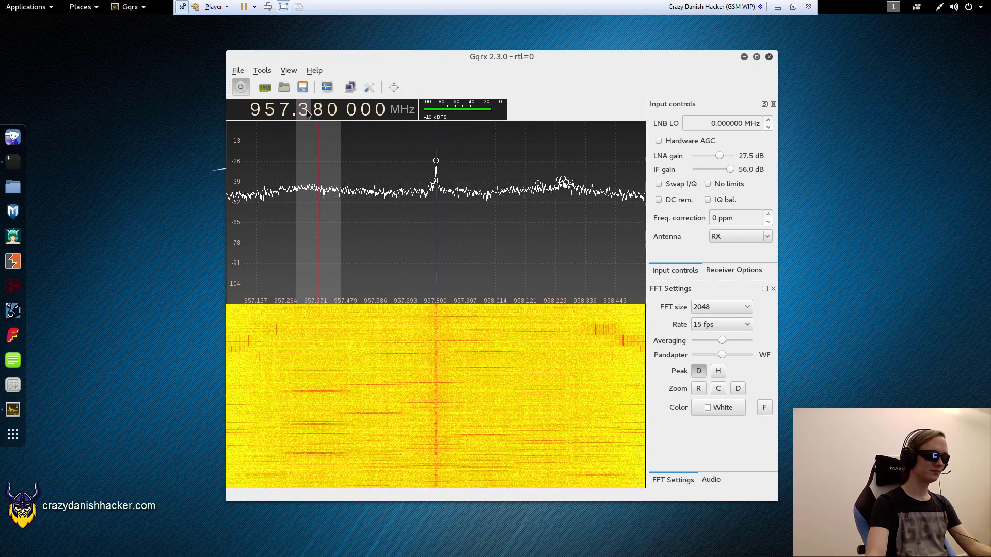
scroll(307, 113, "down", 8)
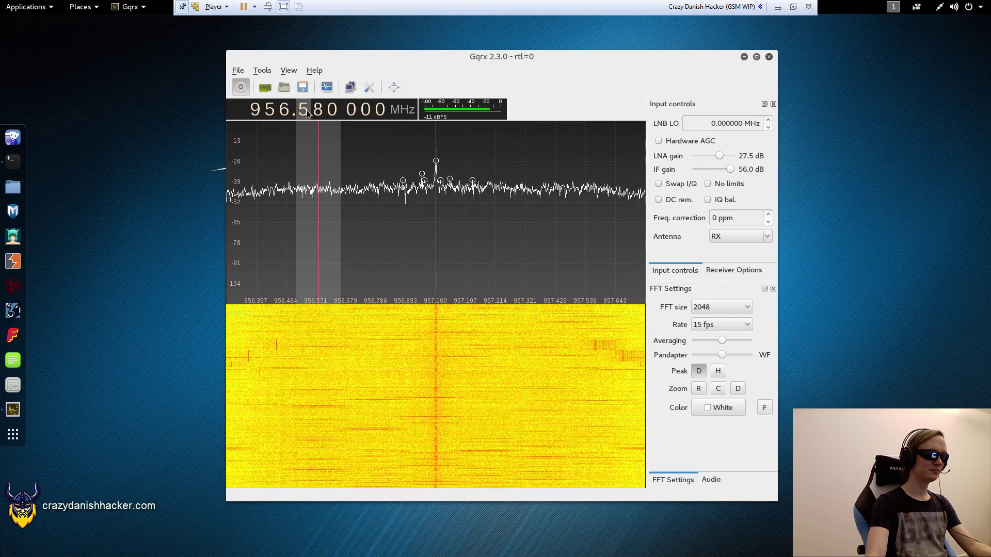
scroll(307, 113, "down", 6)
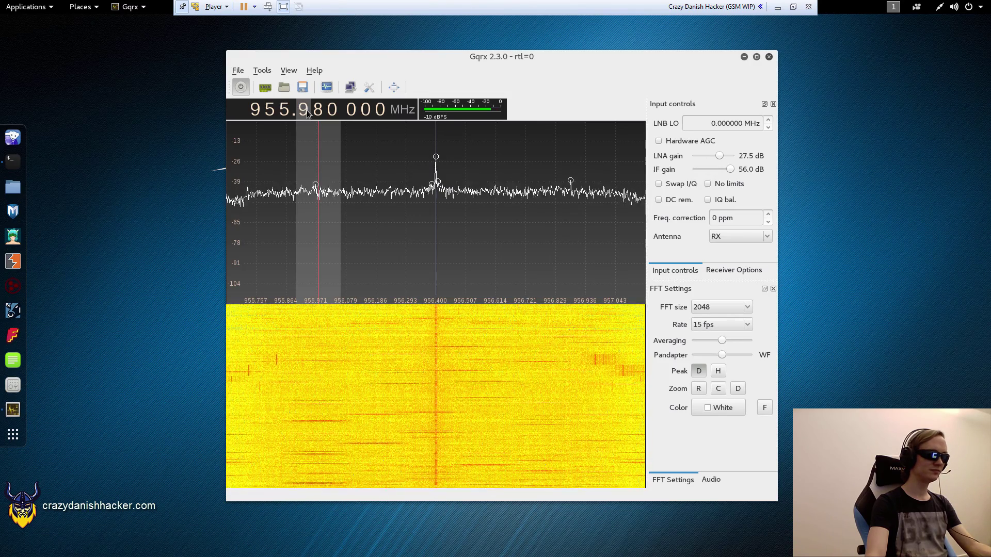
scroll(307, 112, "down", 7)
scroll(284, 115, "down", 4)
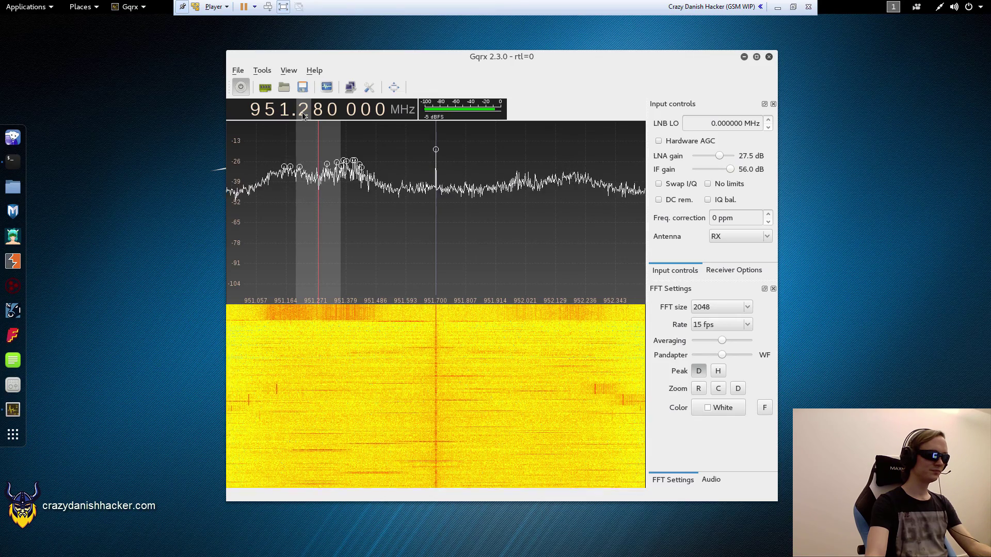
scroll(303, 115, "up", 2)
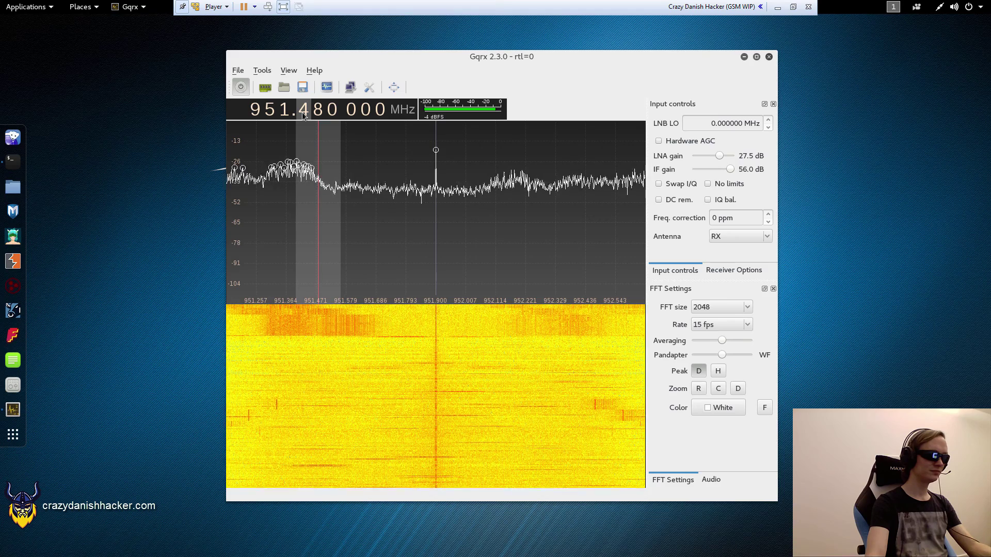
scroll(303, 114, "up", 4)
scroll(303, 114, "down", 20)
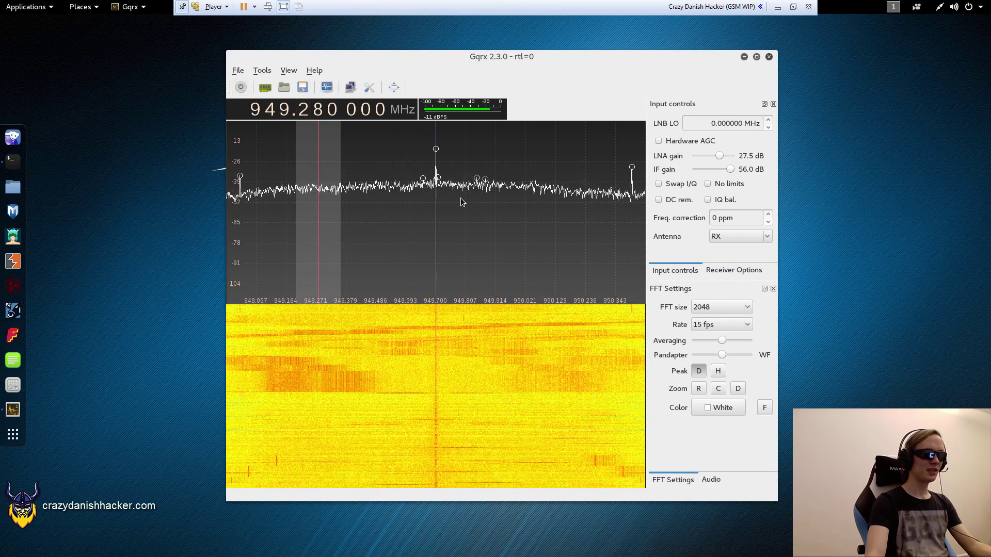